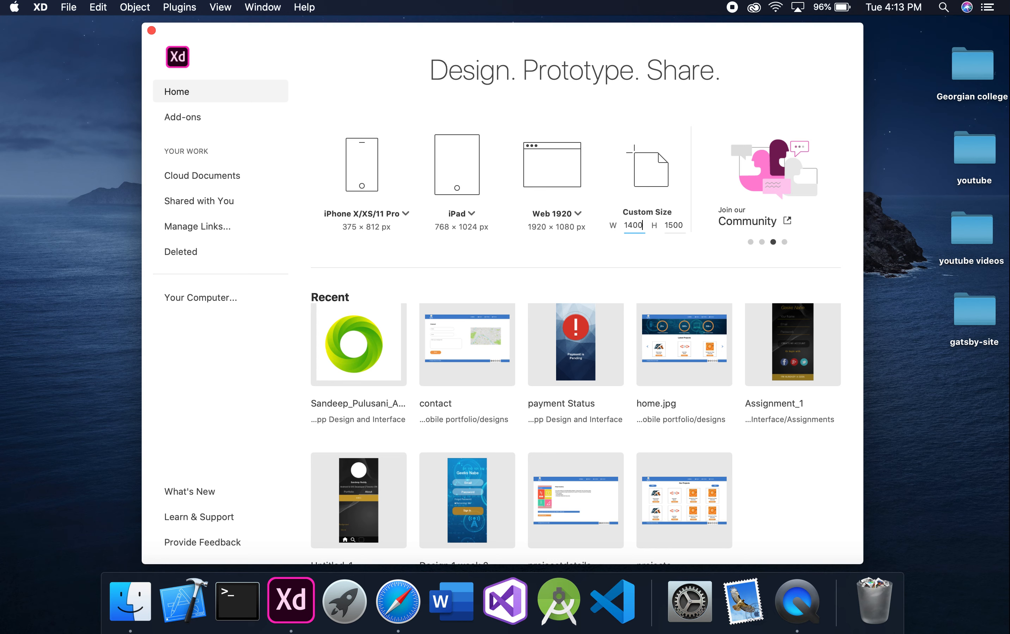
# Create a new document with a custom artboard size of 1400 by 1400
pyautogui.write('1400')
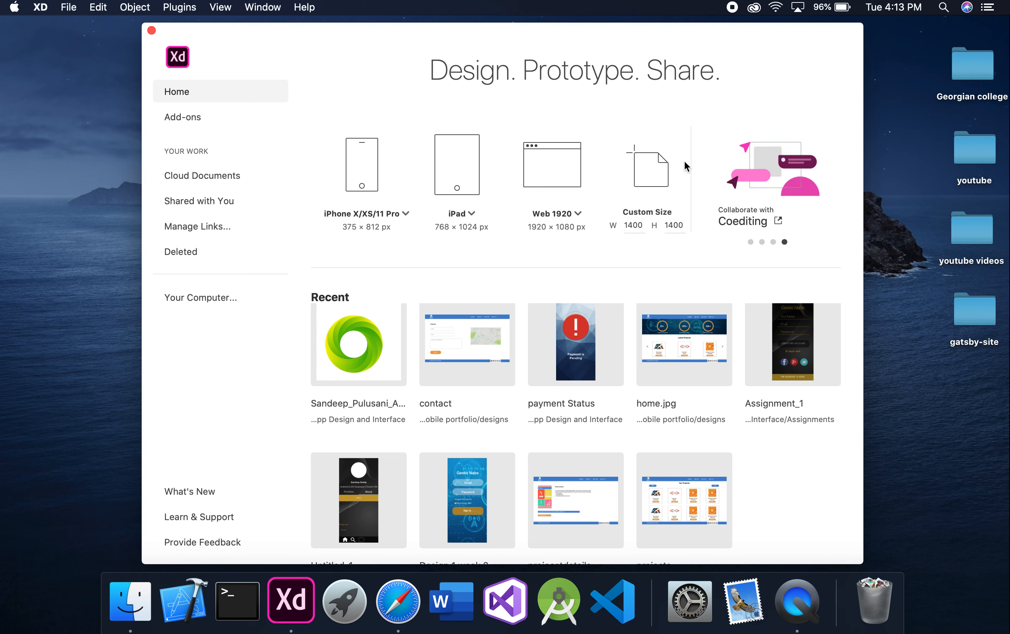
pyautogui.click(669, 169)
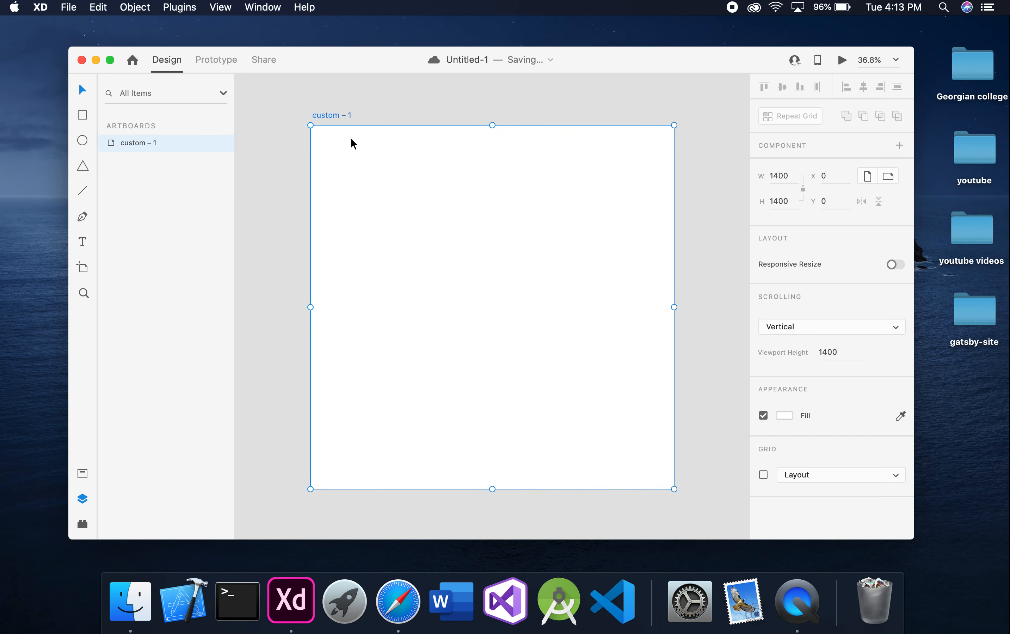
# Draw an ellipse in the upper part of the artboard and set its width and height to 400
pyautogui.click(83, 141)
pyautogui.moveTo(388, 194); pyautogui.dragTo(536, 314)
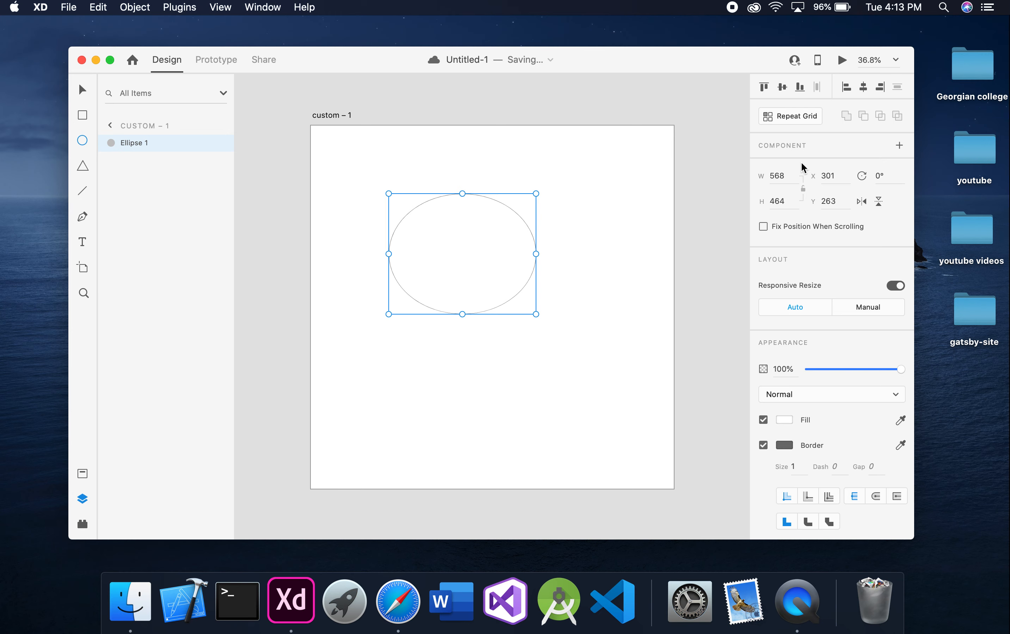
pyautogui.click(787, 171)
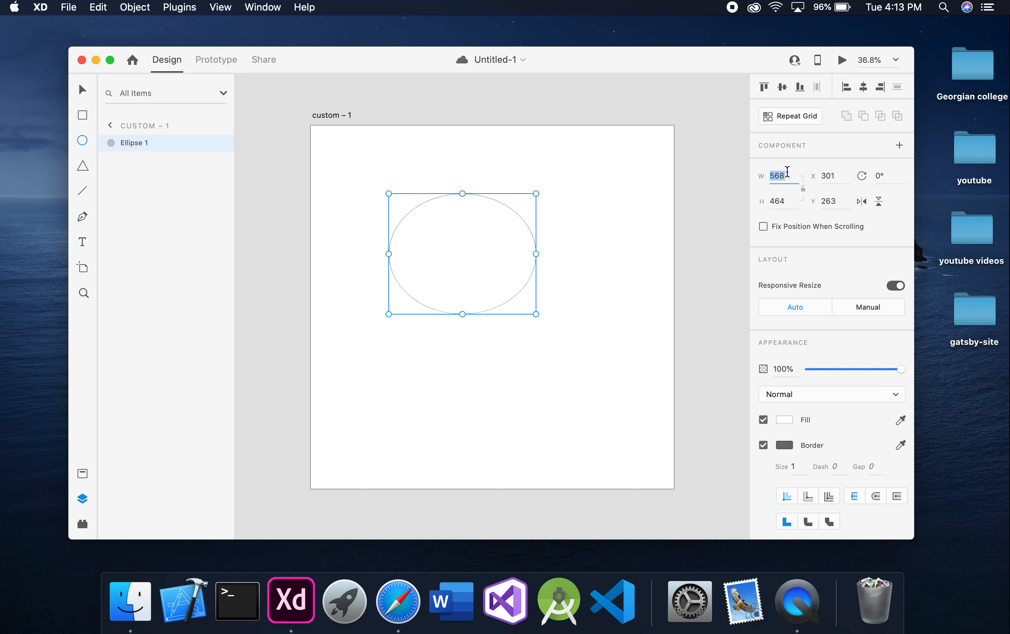
pyautogui.write('400')
pyautogui.press('Tab')
pyautogui.write('40')
pyautogui.press('Return')
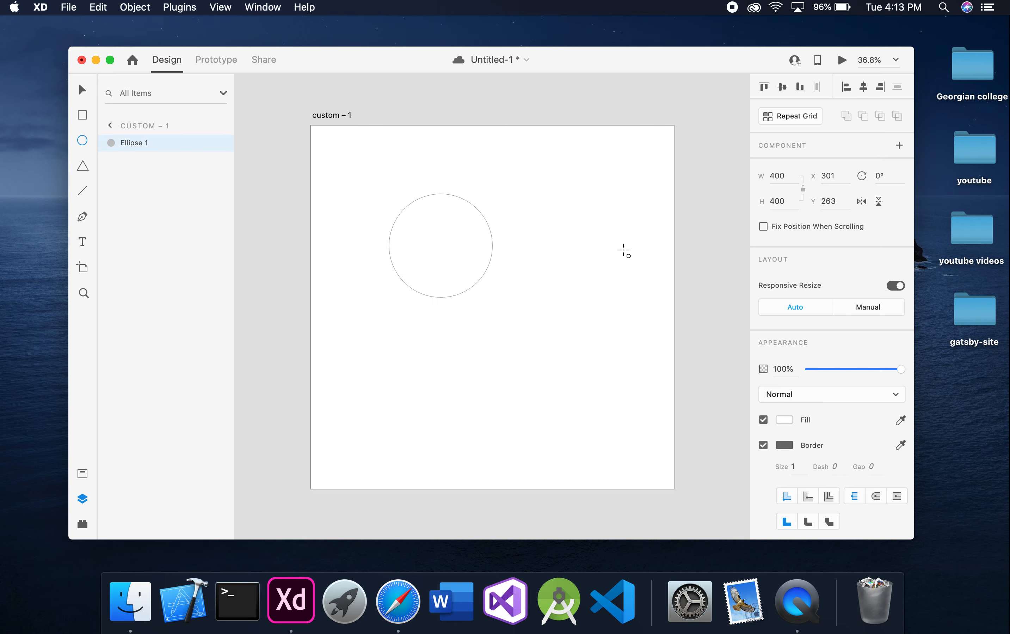
# Duplicate the circle and move the copy horizontally to the right until it is offset 70 px from the original
pyautogui.scroll(5, 566, 275)
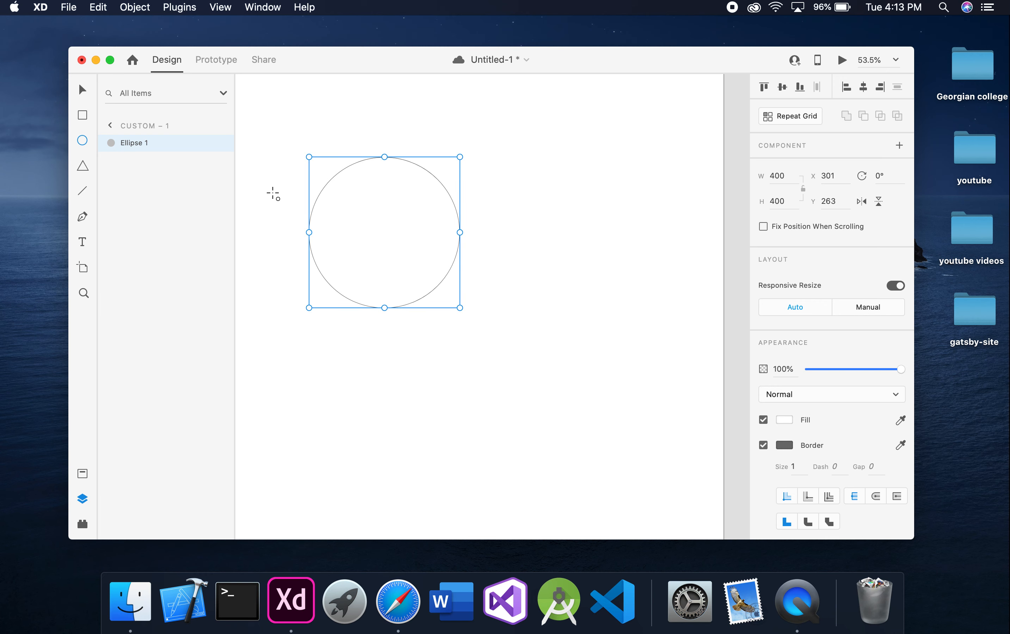
pyautogui.press('super+s')
pyautogui.press('super+d')
pyautogui.hotkey('shift', 'Right')
pyautogui.hotkey('shift', 'Right')
pyautogui.hotkey('shift', 'Right')
pyautogui.hotkey('shift', 'Right')
pyautogui.hotkey('shift', 'Right')
pyautogui.hotkey('shift', 'Right')
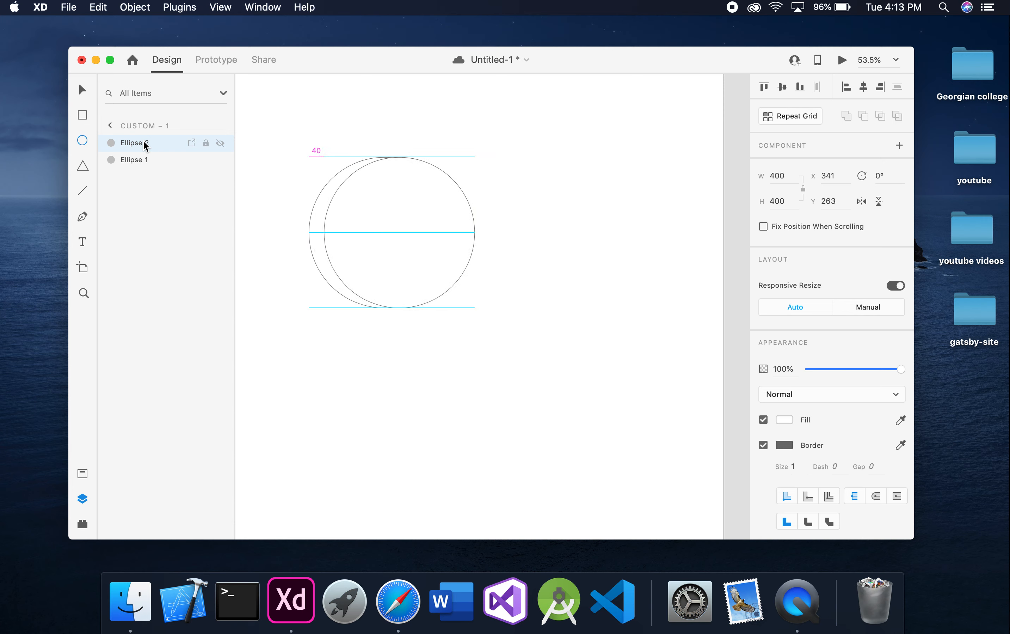
pyautogui.hotkey('shift', 'Right')
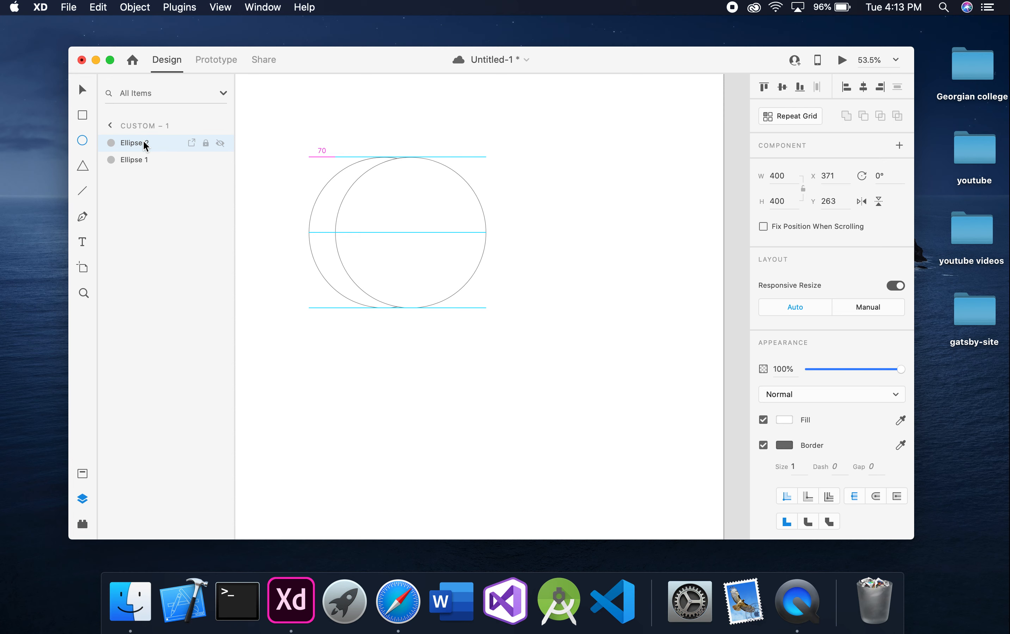
pyautogui.hotkey('shift', 'Left')
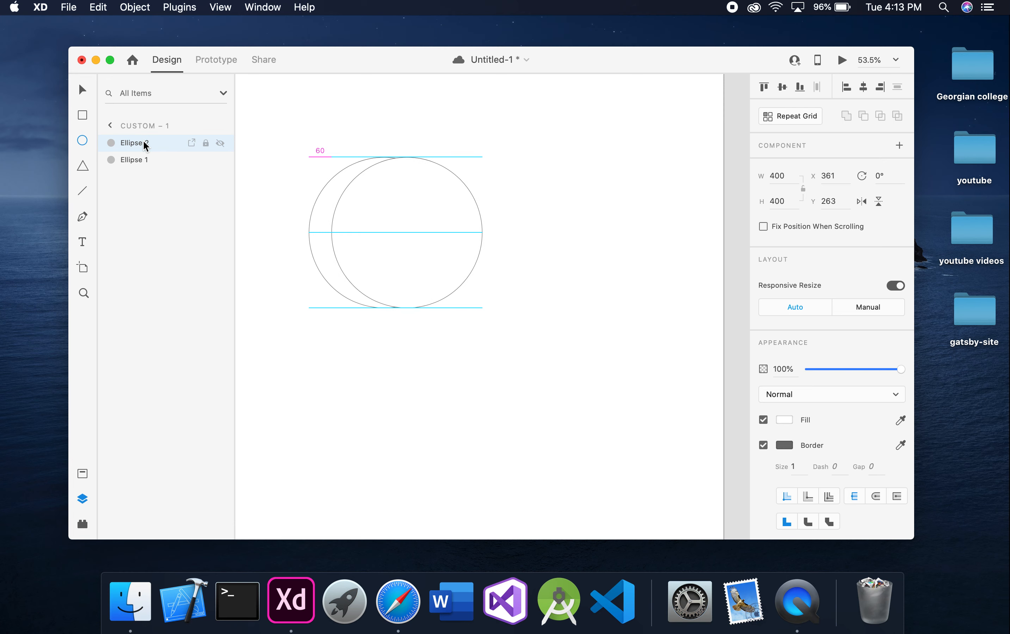
pyautogui.hotkey('shift', 'Right')
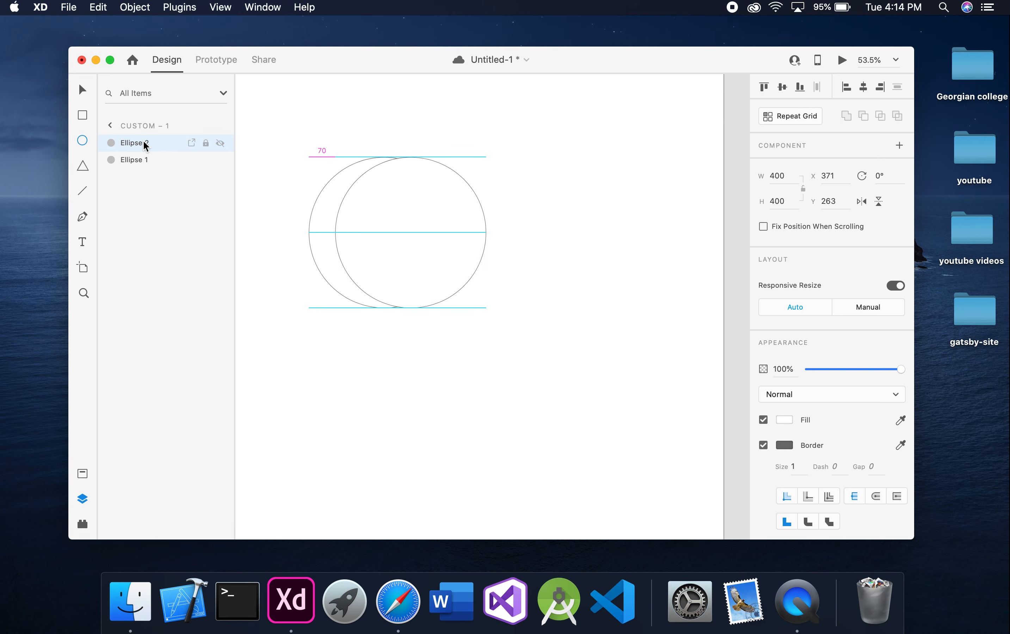
# Subtract the offset circle from the original circle to form a crescent
pyautogui.keyDown('shift'); pyautogui.click(154, 168); pyautogui.keyUp('shift')
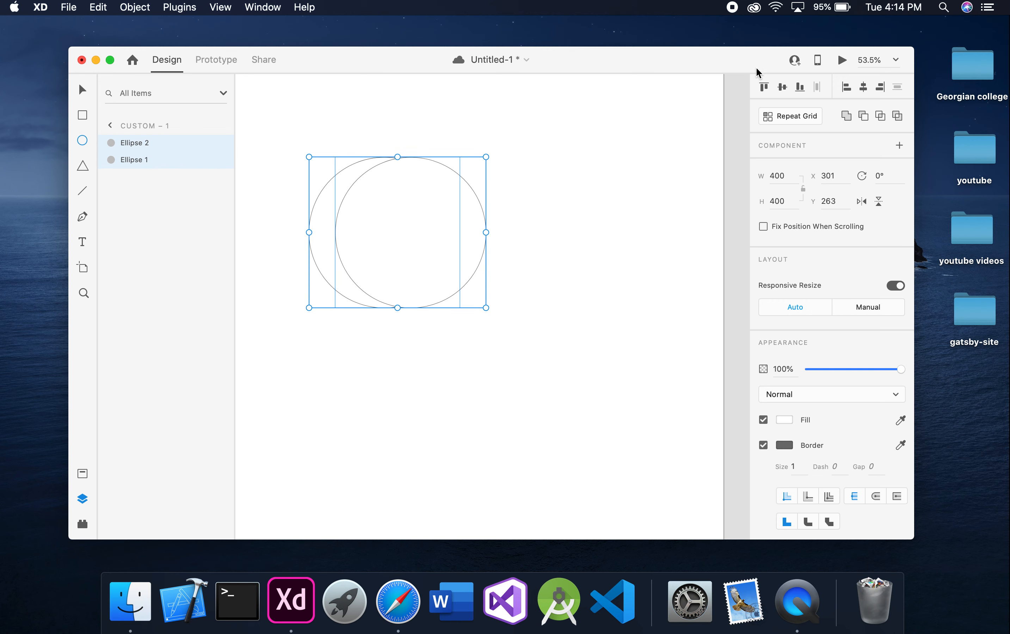
pyautogui.click(862, 117)
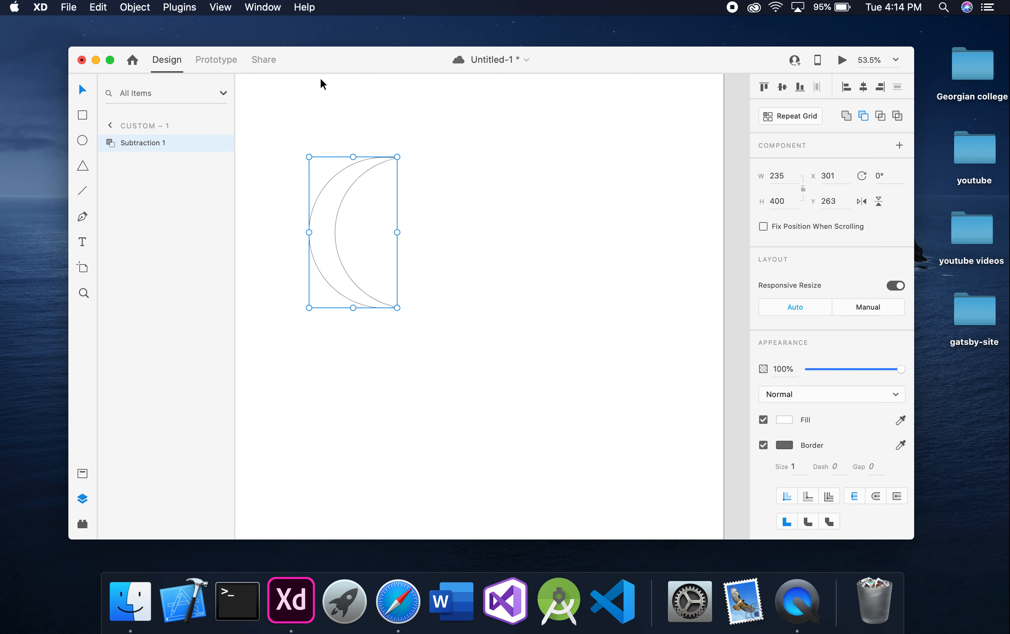
pyautogui.click(332, 85)
# Give the crescent a linear gradient fill with orange #FC9406 as the first colour stop, and save that colour as a swatch
pyautogui.click(330, 190)
pyautogui.click(787, 421)
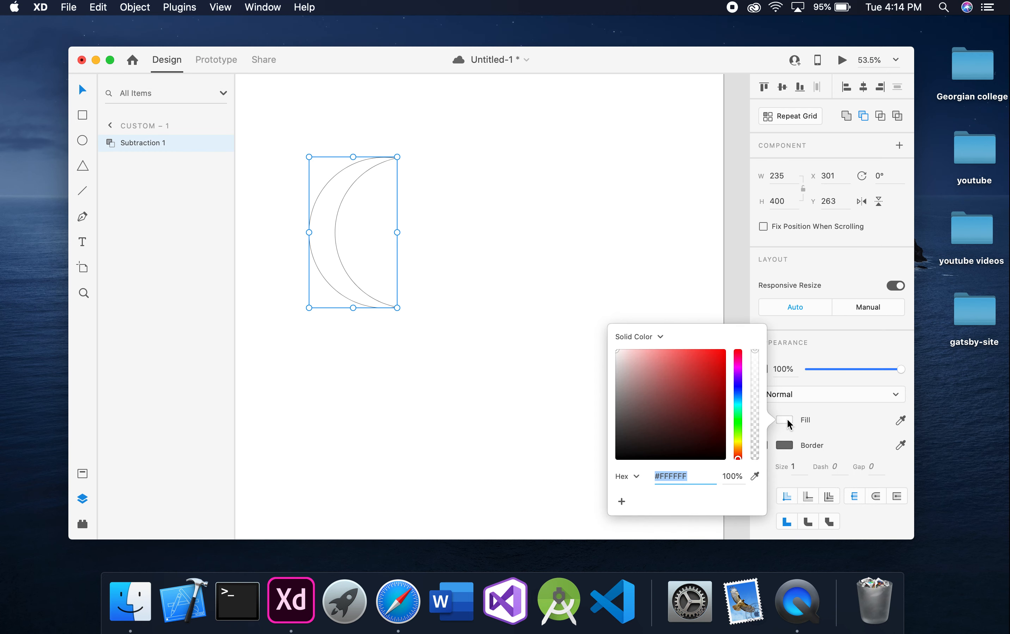
pyautogui.click(662, 337)
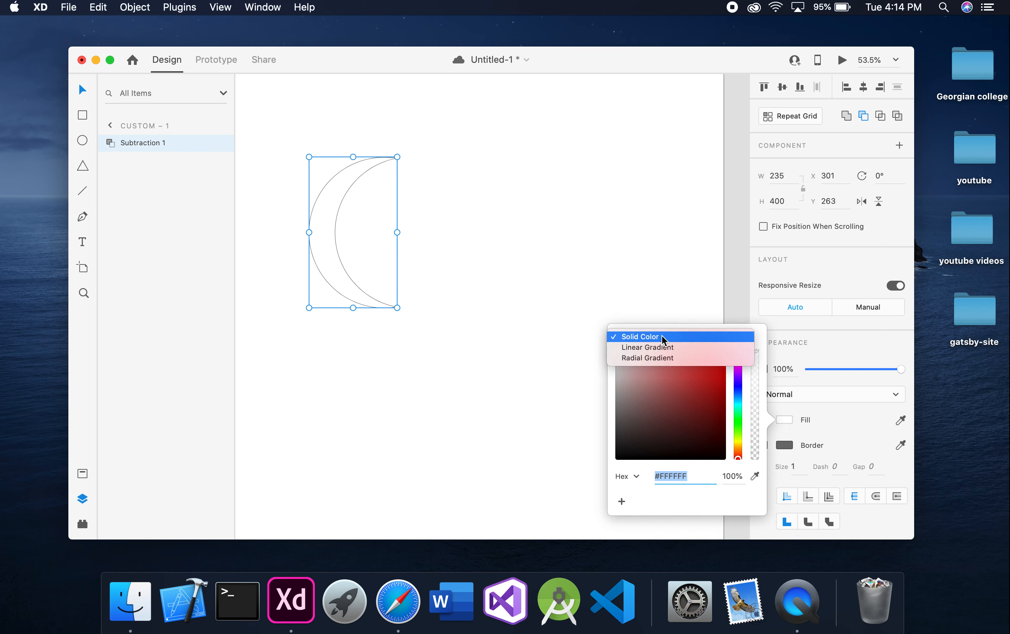
pyautogui.click(651, 348)
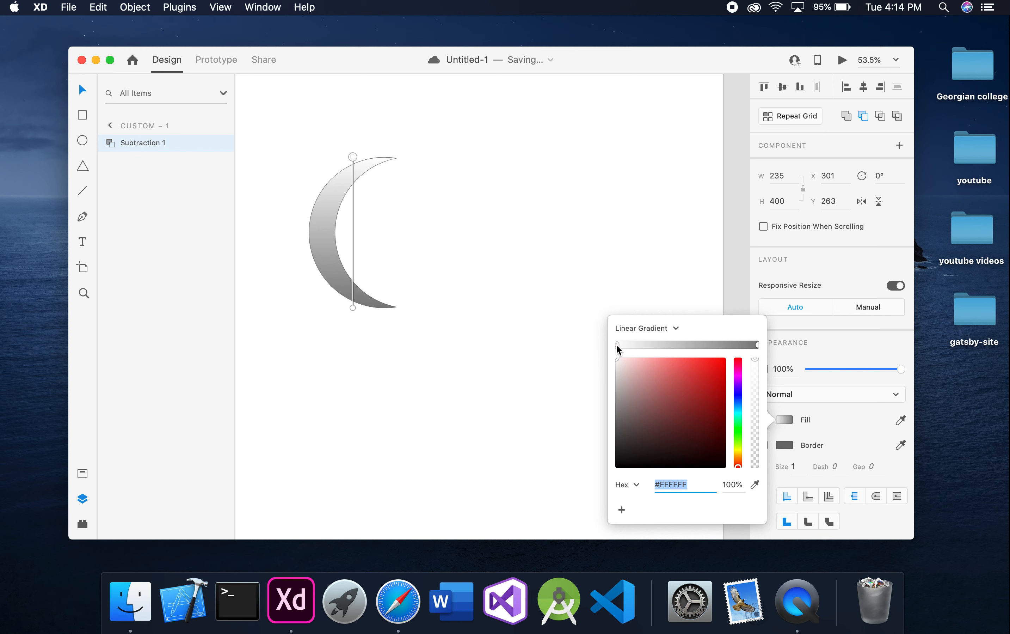
pyautogui.click(737, 454)
pyautogui.click(737, 457)
pyautogui.moveTo(713, 366); pyautogui.dragTo(723, 359)
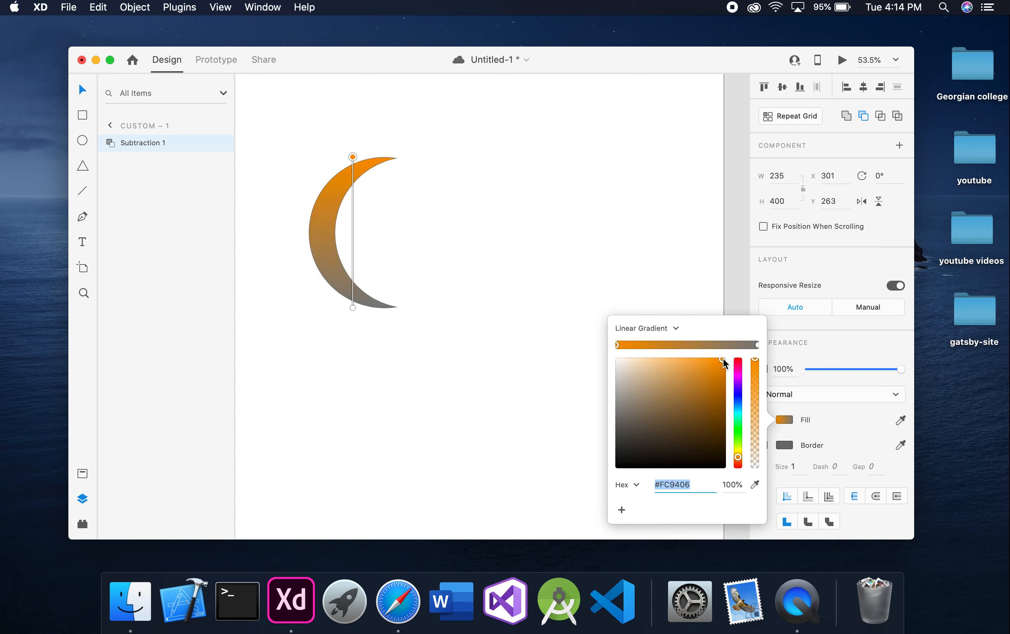
pyautogui.click(622, 510)
# Set the gradient's end stop to yellow-green #D0D058 and save that colour as a swatch
pyautogui.click(758, 345)
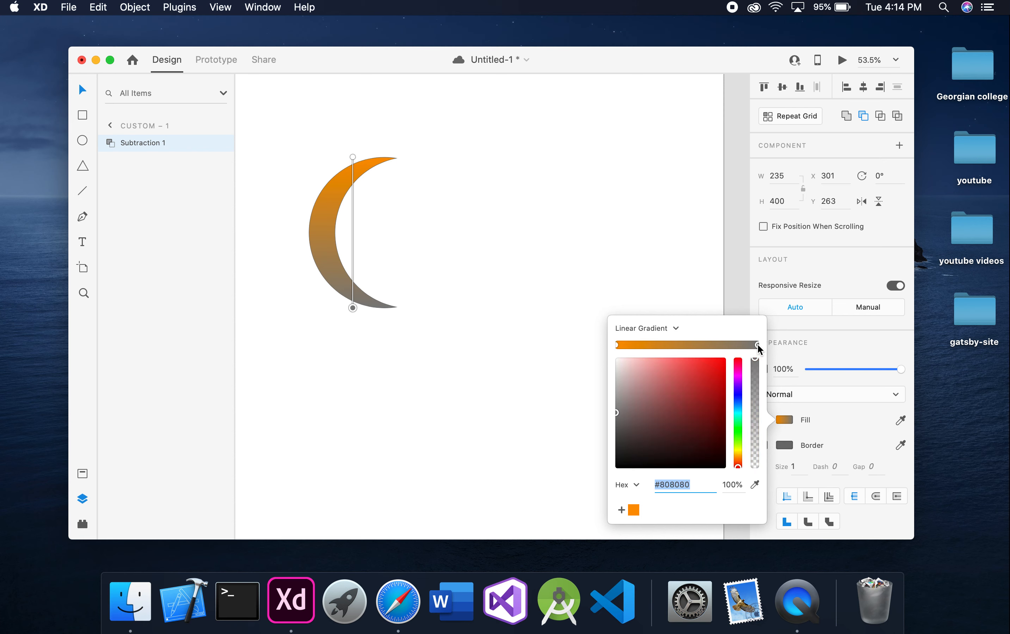
pyautogui.click(738, 450)
pyautogui.moveTo(683, 410); pyautogui.dragTo(679, 379)
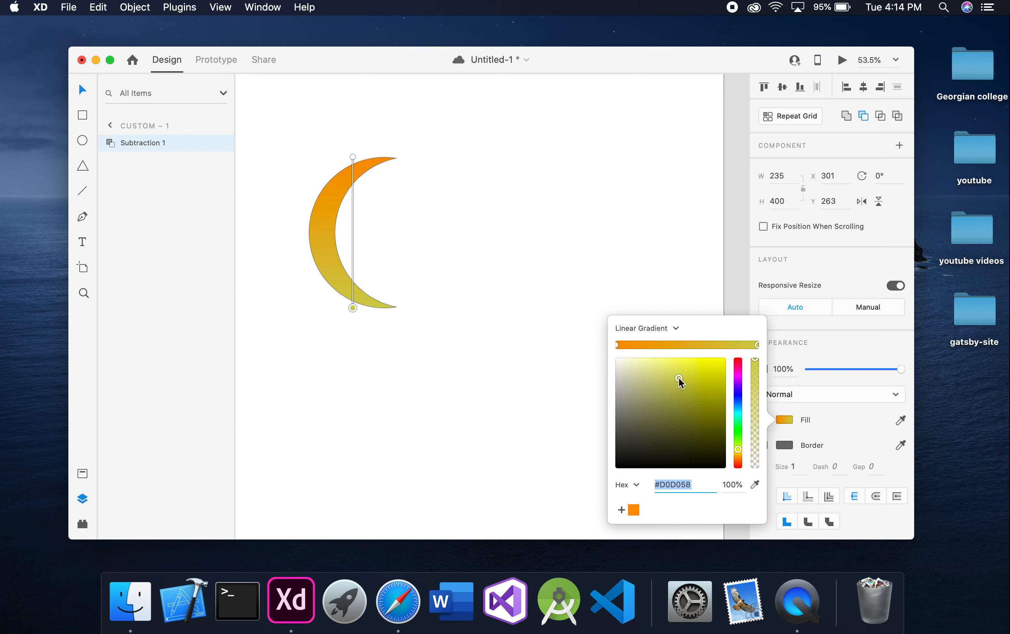
pyautogui.click(622, 510)
pyautogui.click(870, 336)
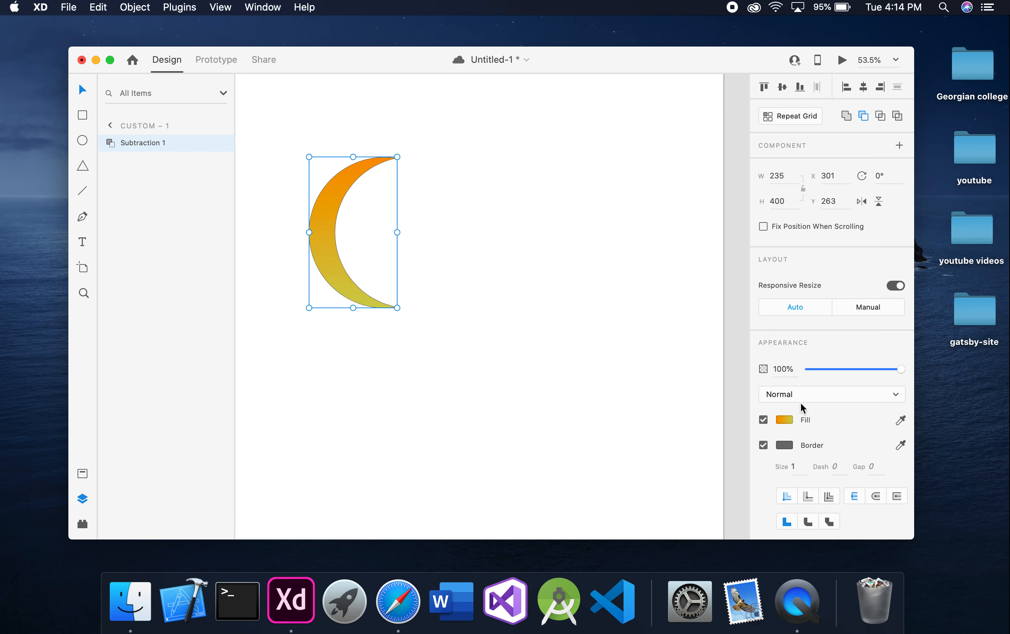
# Remove the crescent's border and save the document
pyautogui.click(764, 446)
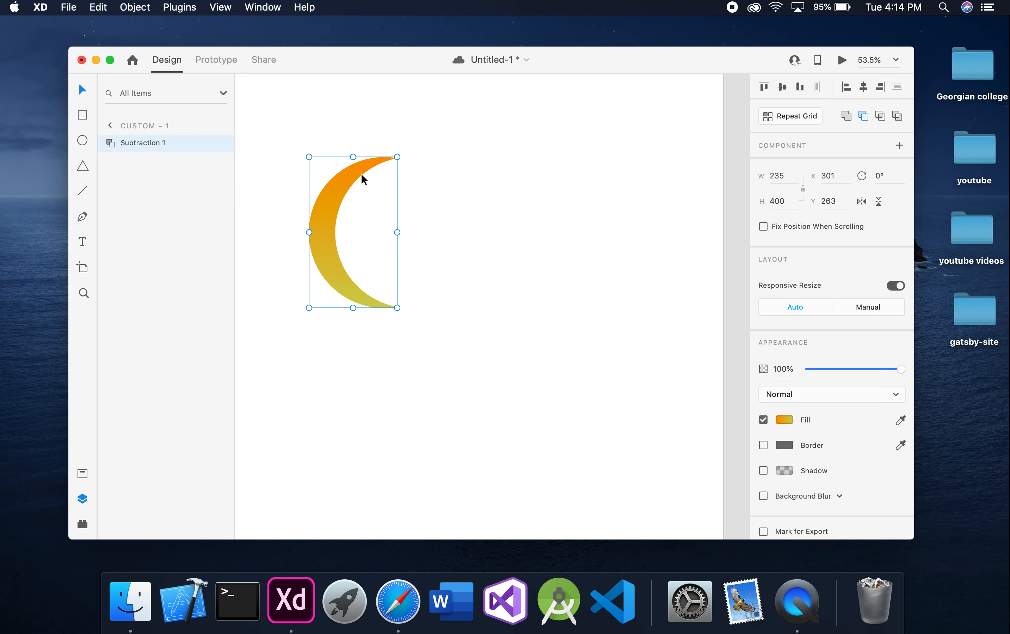
pyautogui.press('super+s')
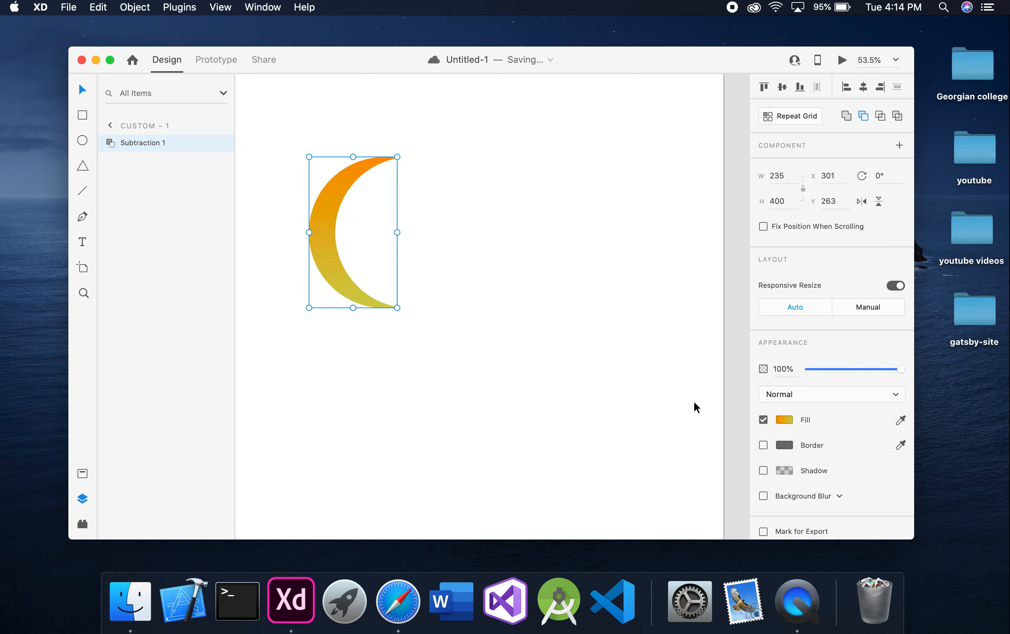
# Temporarily restore the crescent's border to inspect the outline at its lower tip, and remove the border again
pyautogui.click(763, 445)
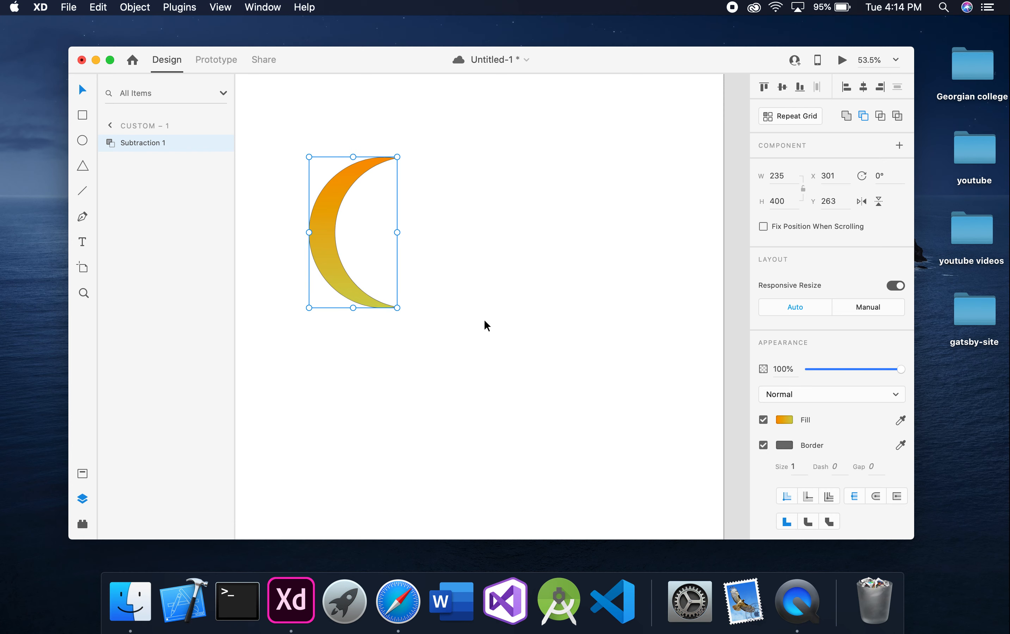
pyautogui.scroll(5, 385, 279)
pyautogui.scroll(3, 385, 281)
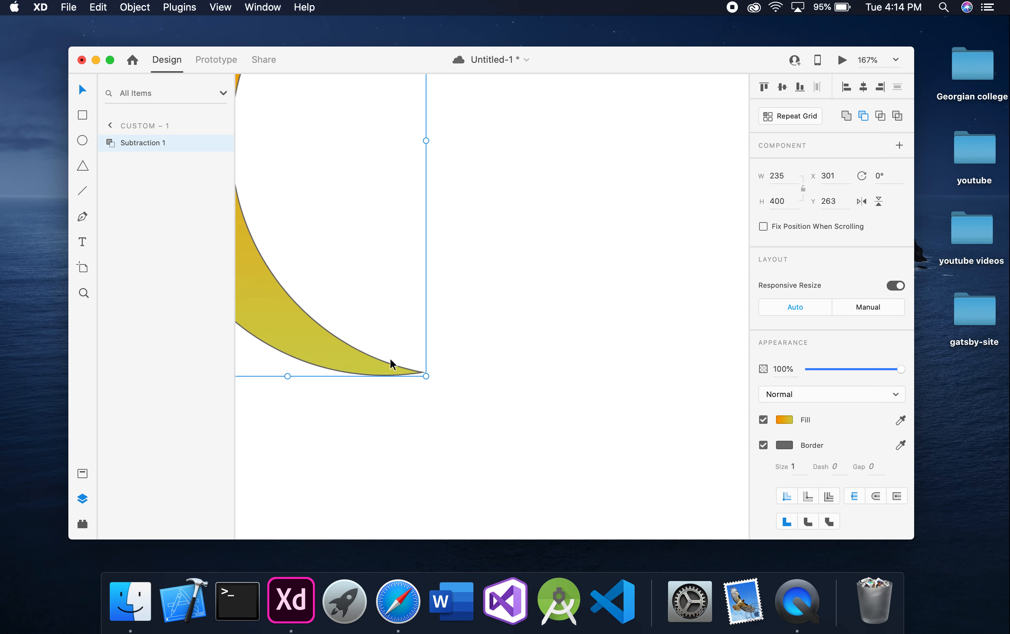
pyautogui.scroll(-4, 391, 362)
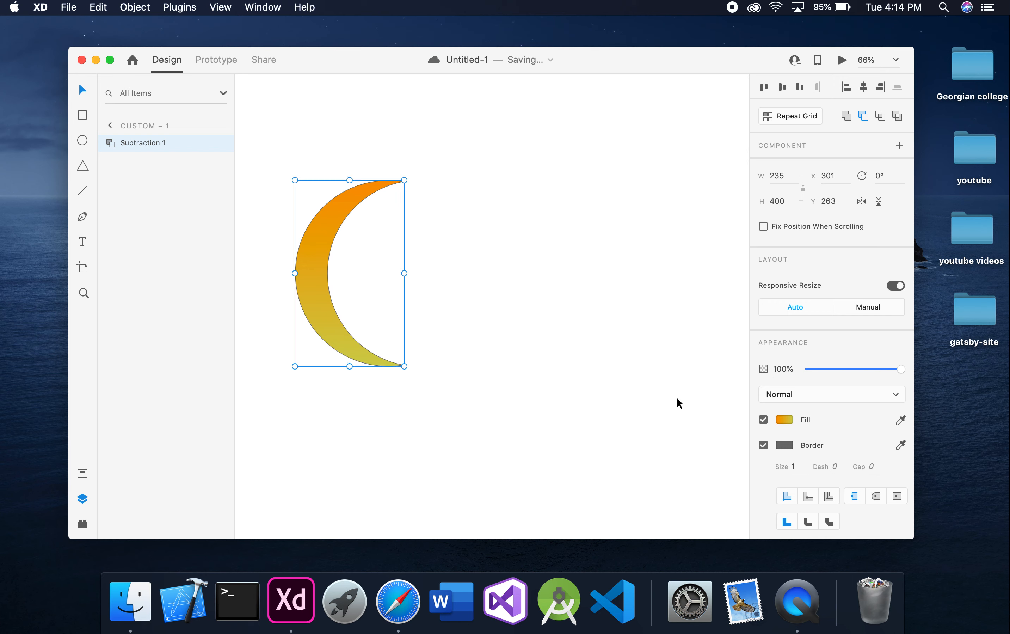
pyautogui.click(762, 445)
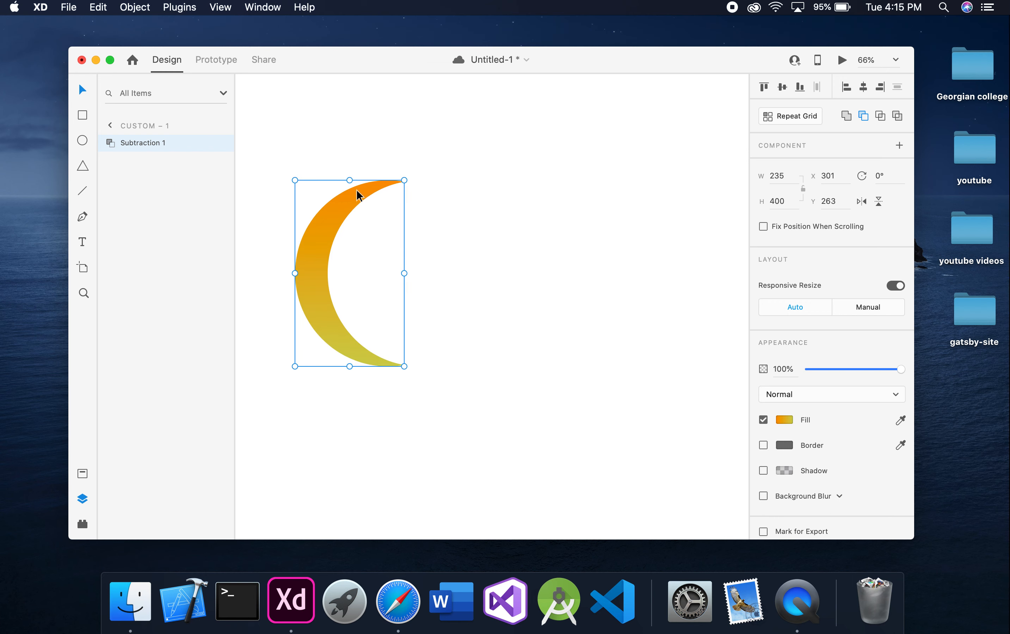
# Duplicate the crescent and rotate the copy to 40°
pyautogui.press('super+d')
pyautogui.click(878, 179)
pyautogui.press('Return')
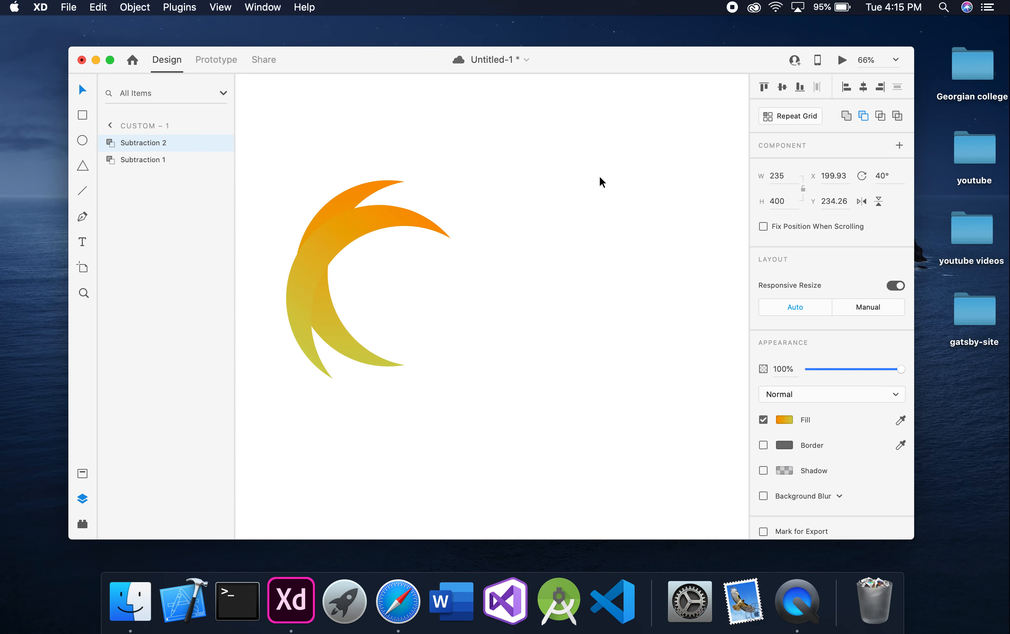
# Move the rotated crescent to about X 286, Y 181 so its outer edge fits against the first crescent's inner edge
pyautogui.moveTo(367, 226); pyautogui.dragTo(405, 201)
pyautogui.scroll(5, 406, 201)
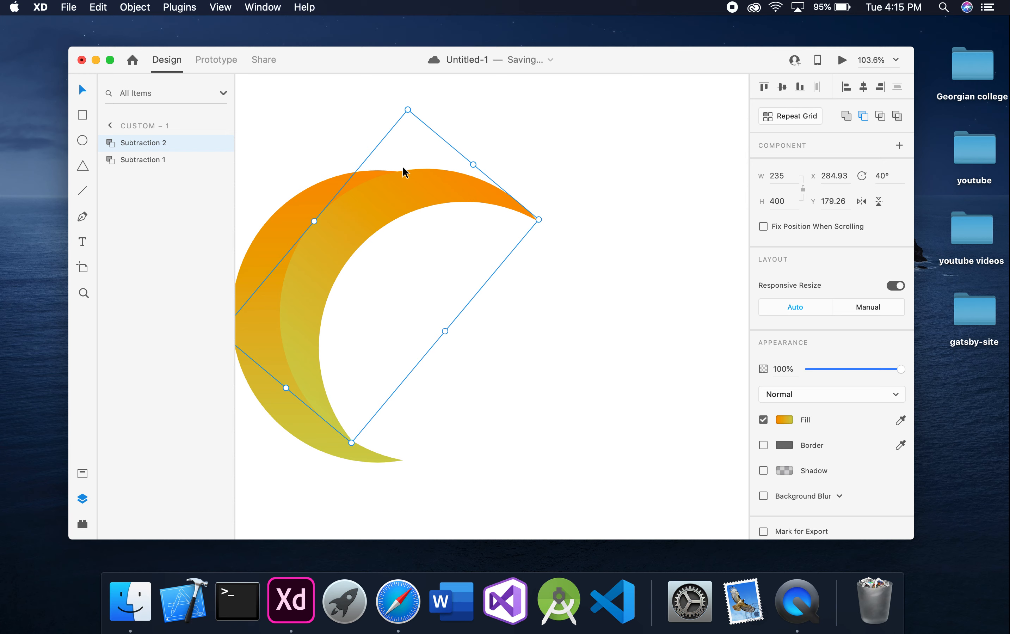
pyautogui.moveTo(394, 190); pyautogui.dragTo(400, 193)
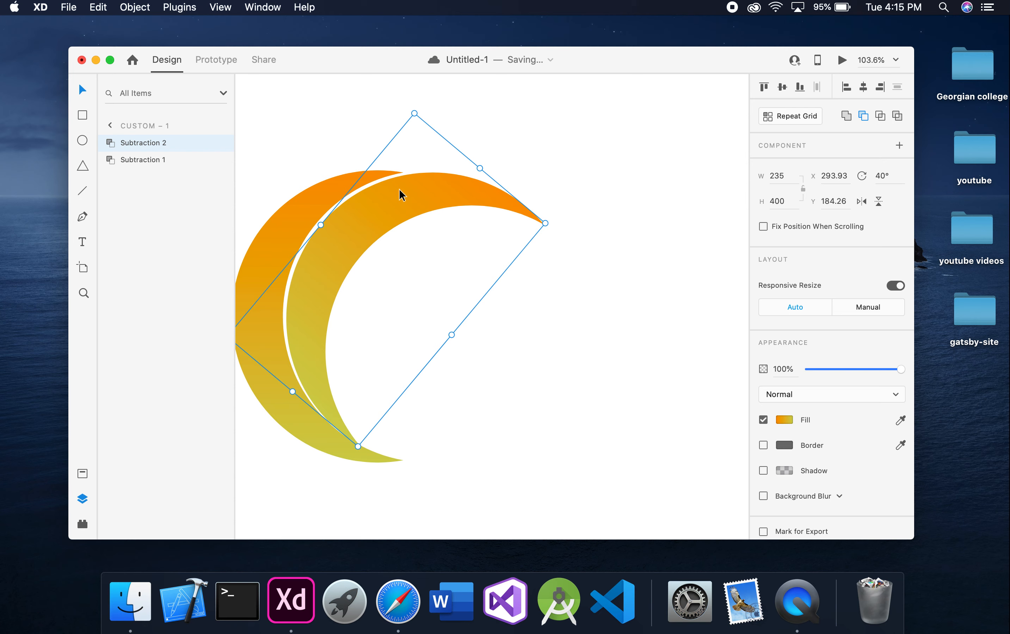
pyautogui.press('Left')
pyautogui.press('Left')
pyautogui.press('Left')
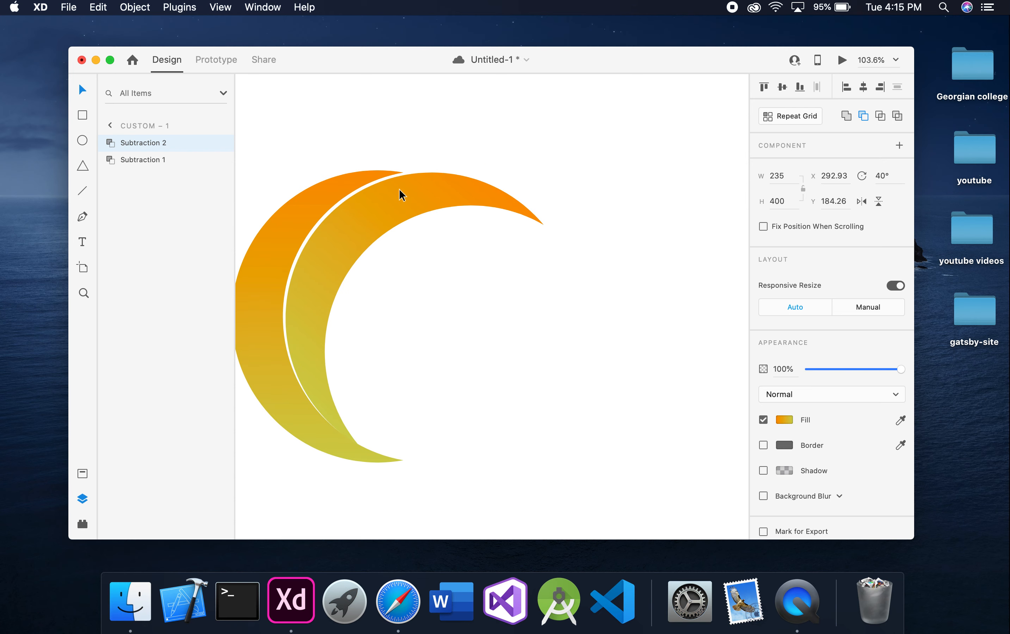
pyautogui.press('Left')
pyautogui.press('Left')
pyautogui.press('Left')
pyautogui.press('Left')
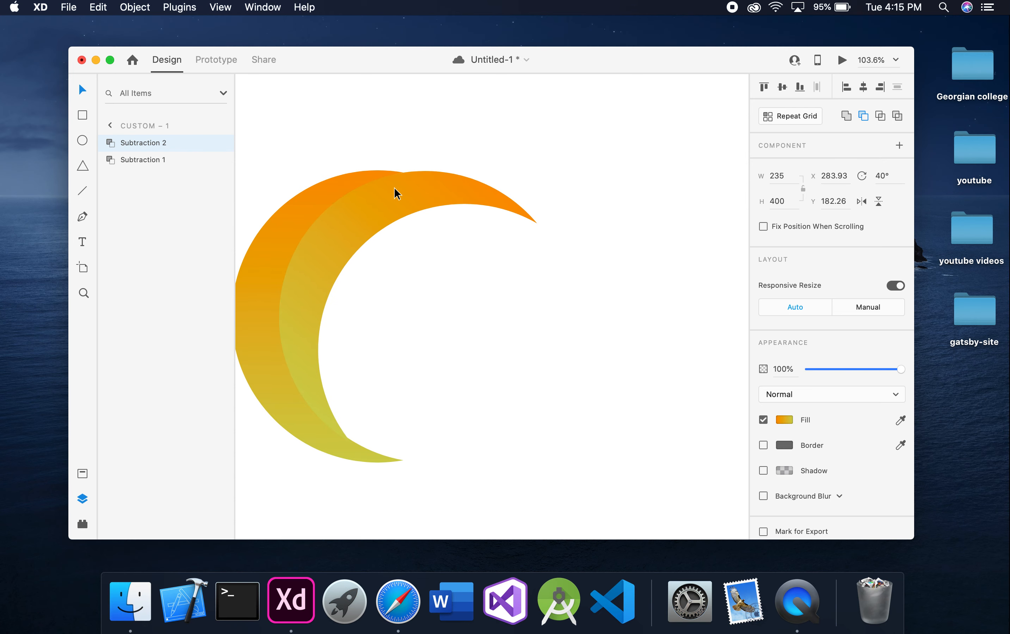
pyautogui.press('Up')
pyautogui.press('Up')
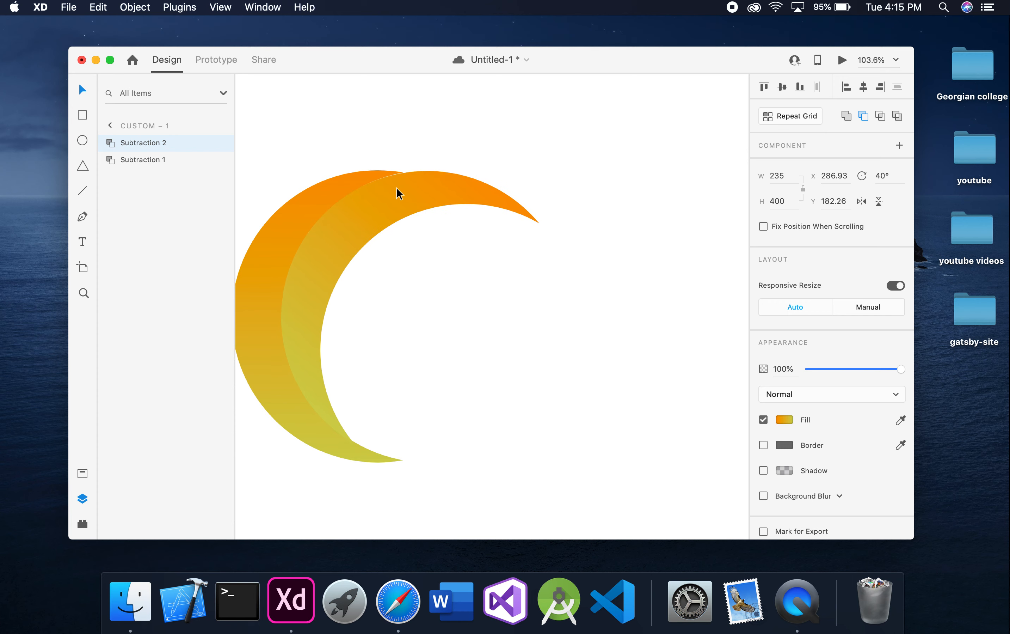
pyautogui.press('Left')
pyautogui.press('Up')
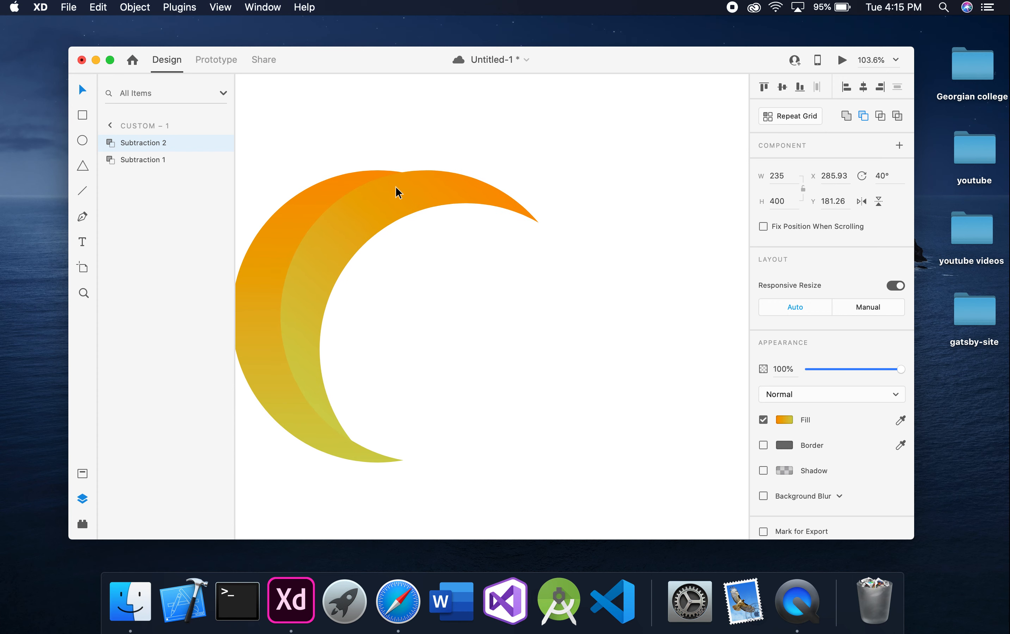
# Duplicate the 40° crescent and set the new copy's rotation to 80°
pyautogui.scroll(-3, 620, 131)
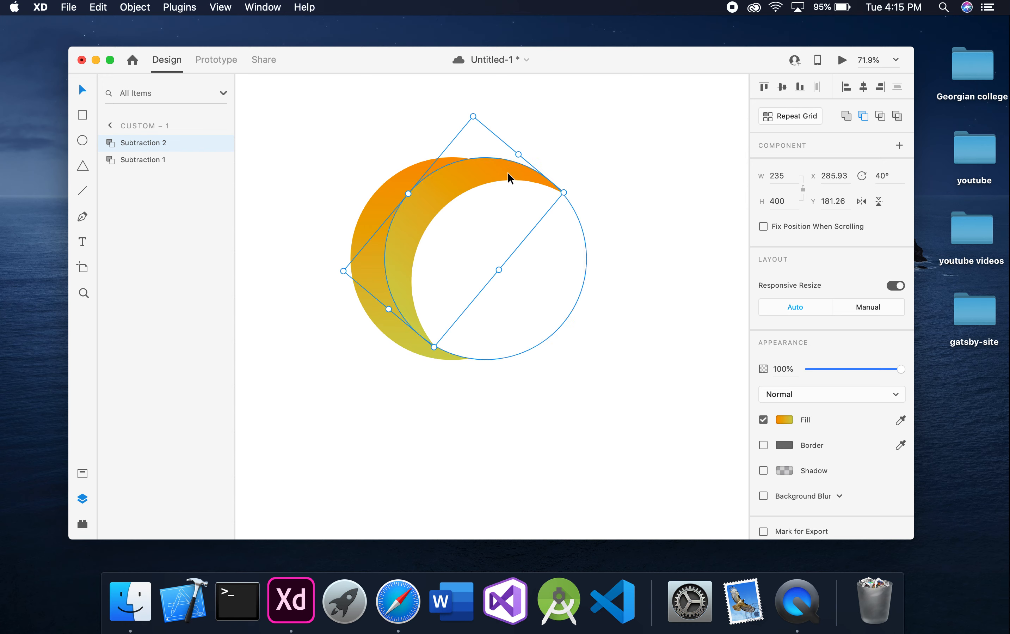
pyautogui.press('super+d')
pyautogui.click(875, 175)
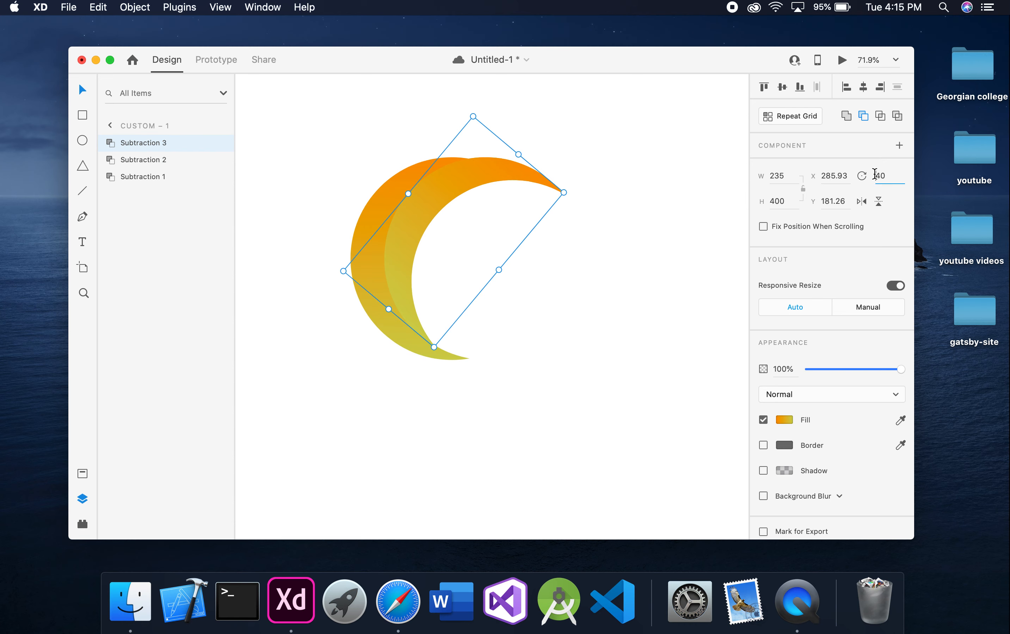
pyautogui.write('80')
pyautogui.press('Return')
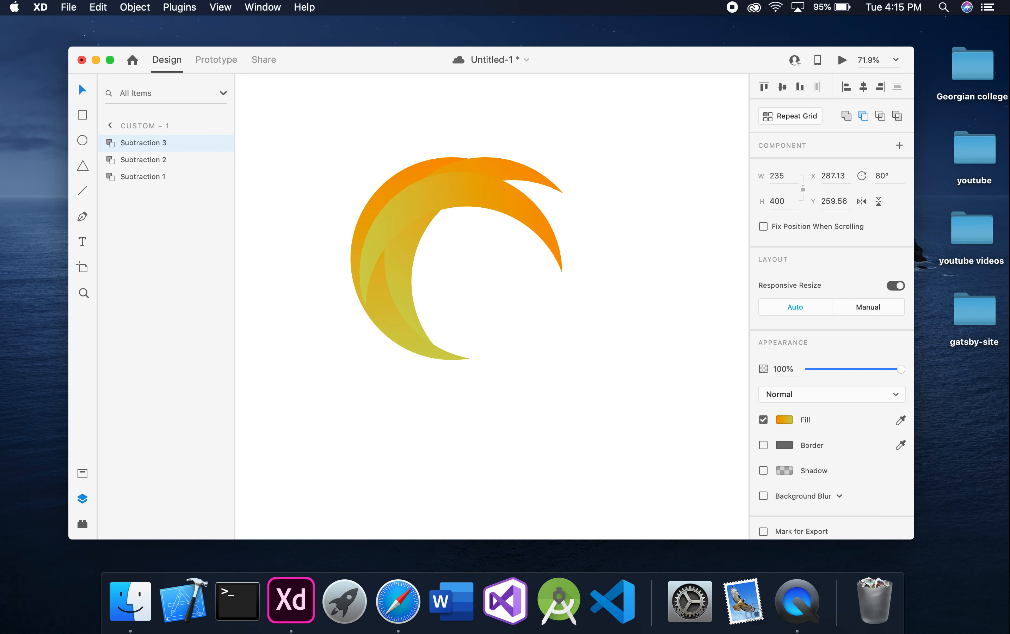
# Move the 80° crescent to about X 389, Y 274, and place a copy rotated to 120° at about X 439, Y 296
pyautogui.moveTo(462, 196); pyautogui.dragTo(501, 203)
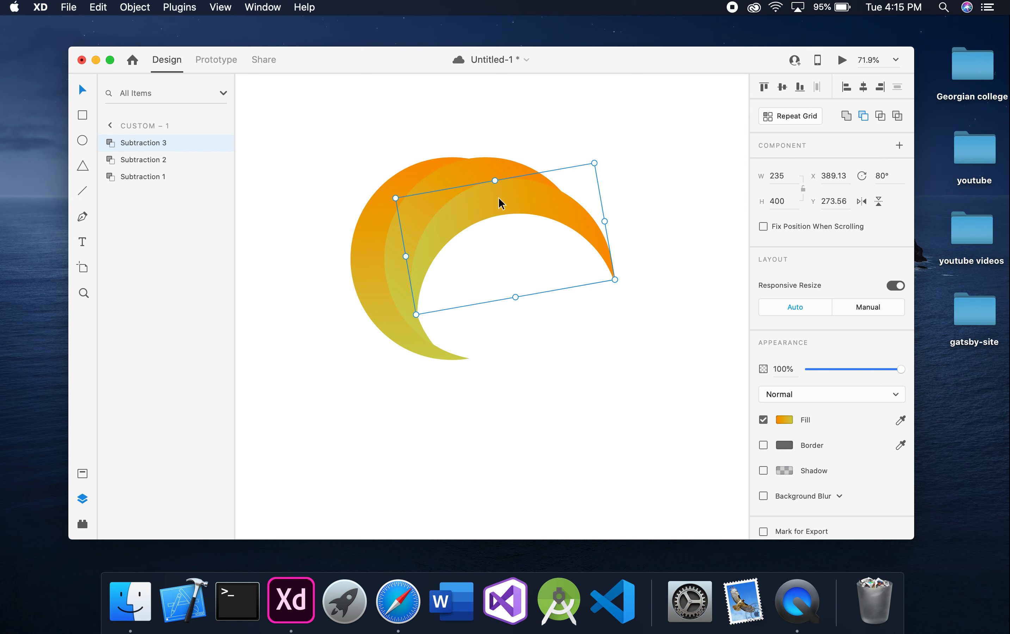
pyautogui.press('super+c')
pyautogui.press('super+v')
pyautogui.click(890, 175)
pyautogui.write('120')
pyautogui.press('Return')
pyautogui.moveTo(544, 214); pyautogui.dragTo(575, 255)
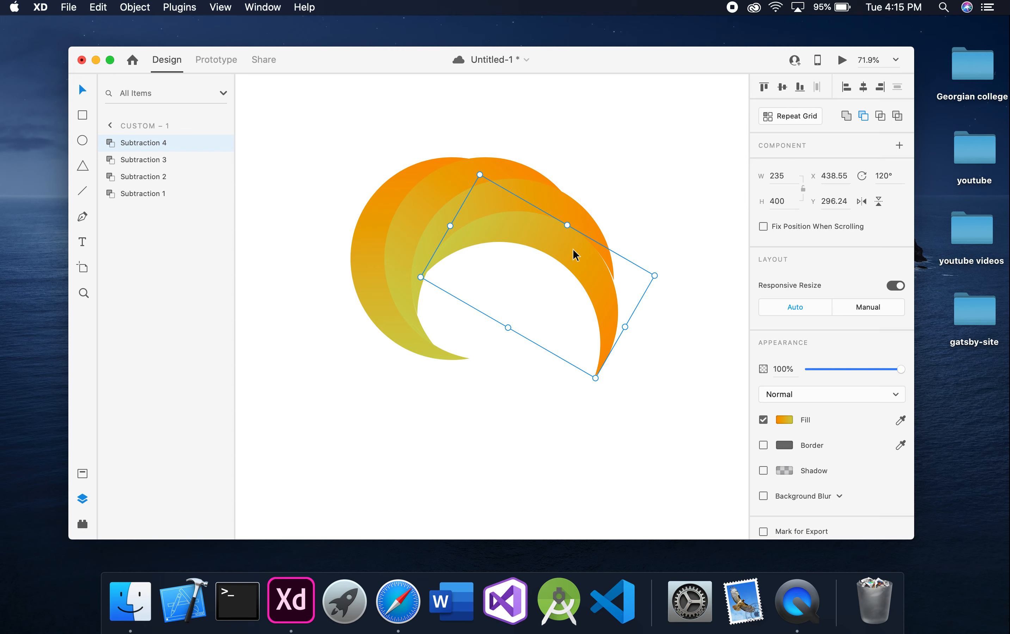
# Duplicate the 120° crescent, rotate the copy to 160° and move it to about X 505, Y 375
pyautogui.press('super+d')
pyautogui.click(882, 180)
pyautogui.write('160')
pyautogui.press('Return')
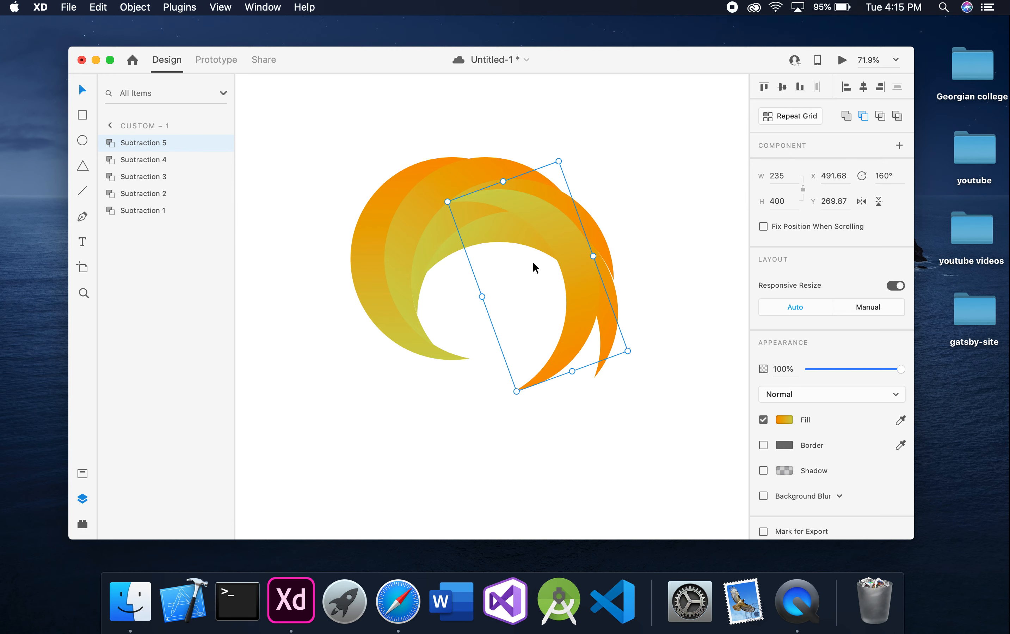
pyautogui.moveTo(566, 261); pyautogui.dragTo(576, 315)
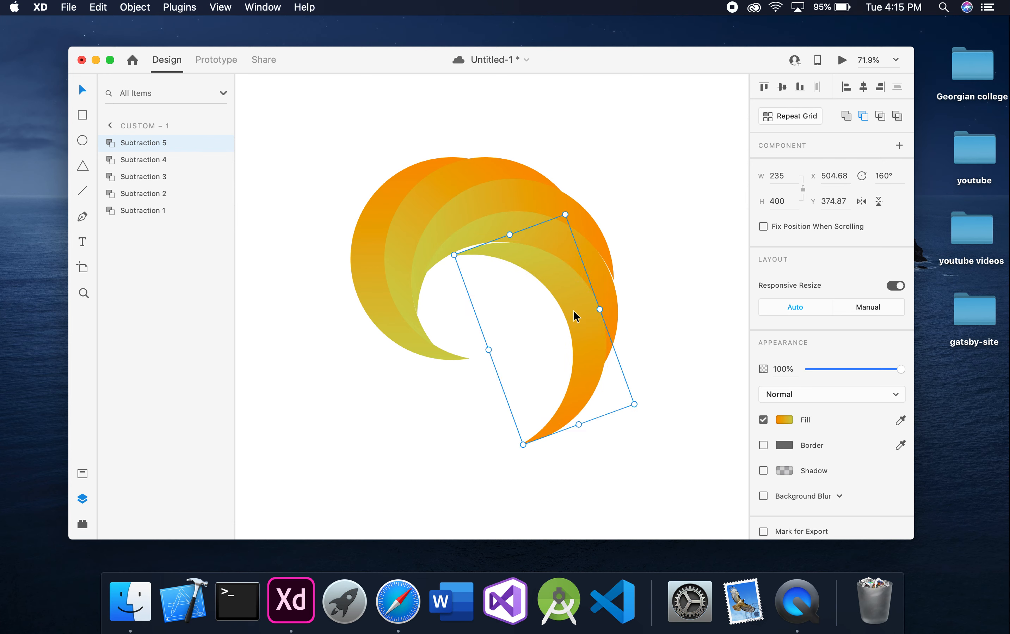
# Shift the 120° crescent to about X 442, Y 296, and raise the 160° crescent to about Y 370 to close the gap
pyautogui.click(607, 282)
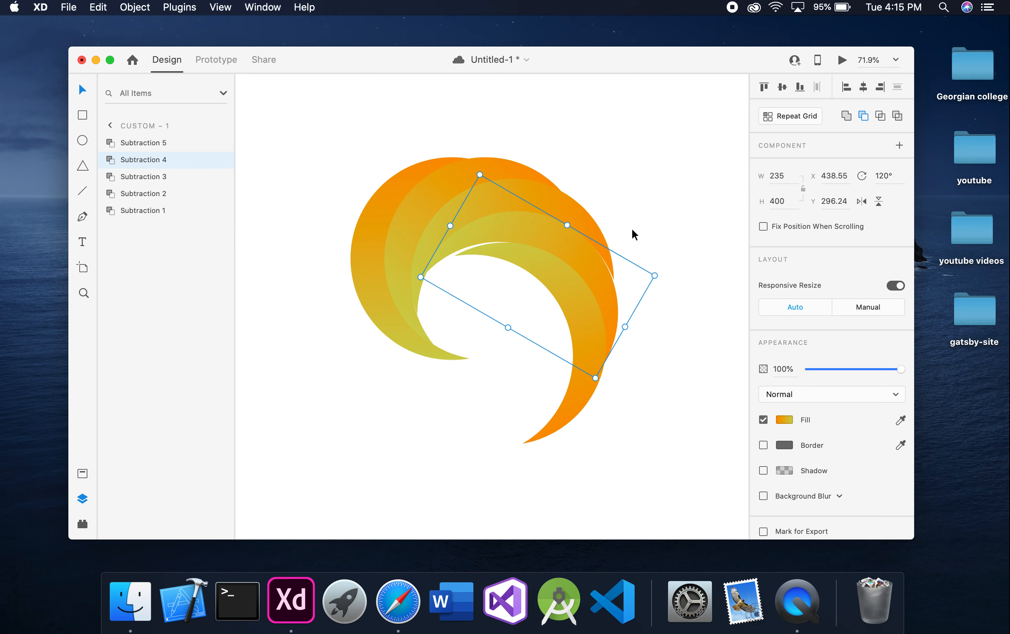
pyautogui.press('Up')
pyautogui.press('Up')
pyautogui.press('Up')
pyautogui.press('Up')
pyautogui.moveTo(607, 311)
pyautogui.mouseDown()
pyautogui.moveTo(620, 333)
pyautogui.moveTo(610, 317)
pyautogui.mouseUp()
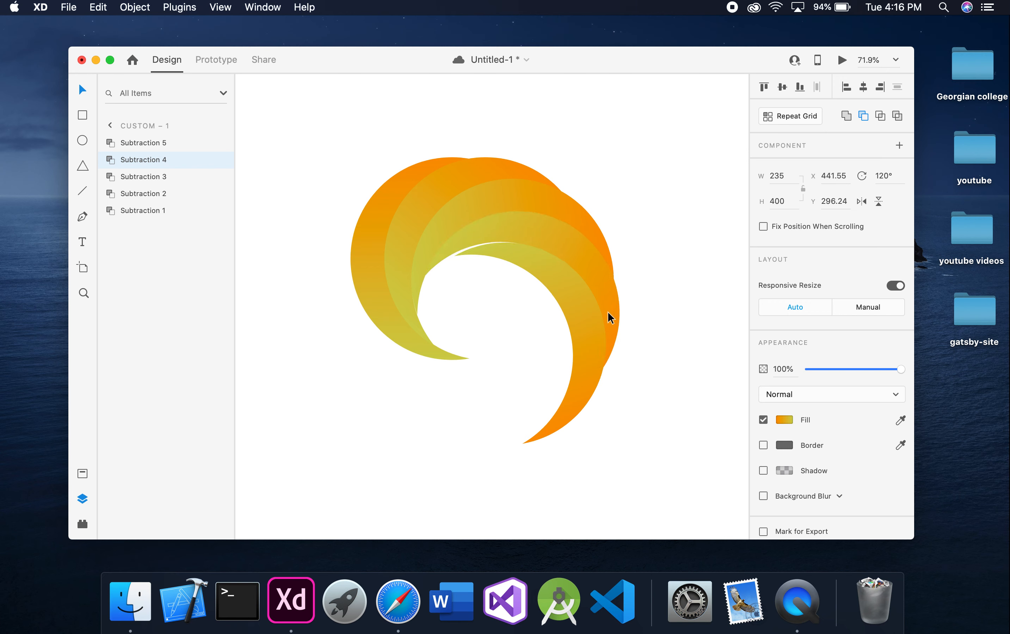
pyautogui.click(610, 318)
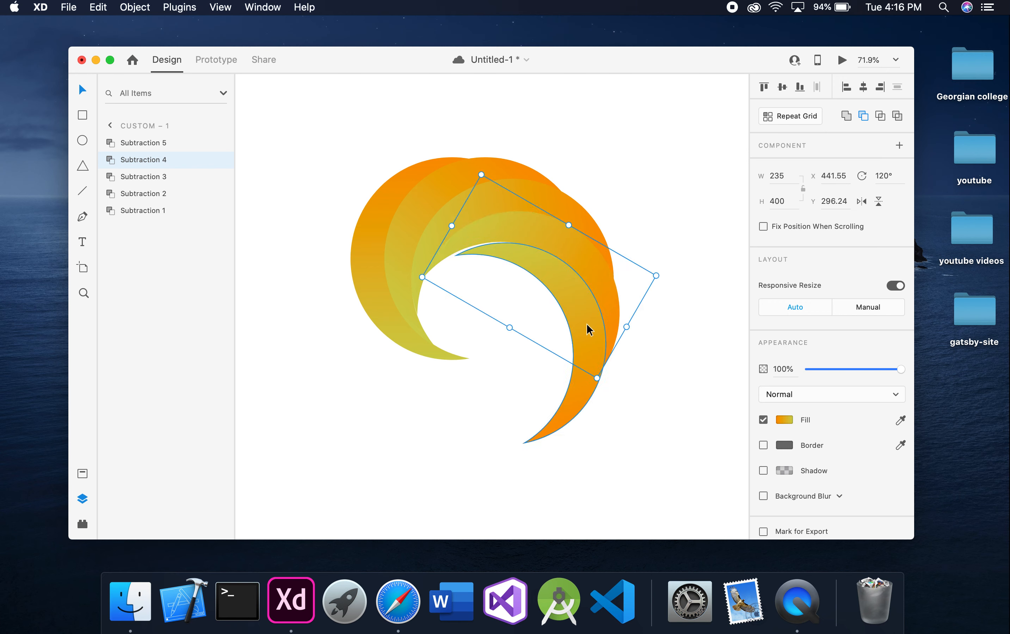
pyautogui.moveTo(586, 330); pyautogui.dragTo(586, 326)
# Duplicate the 160° crescent, rotate the copy to 200° and move it to about X 442, Y 450
pyautogui.press('super+d')
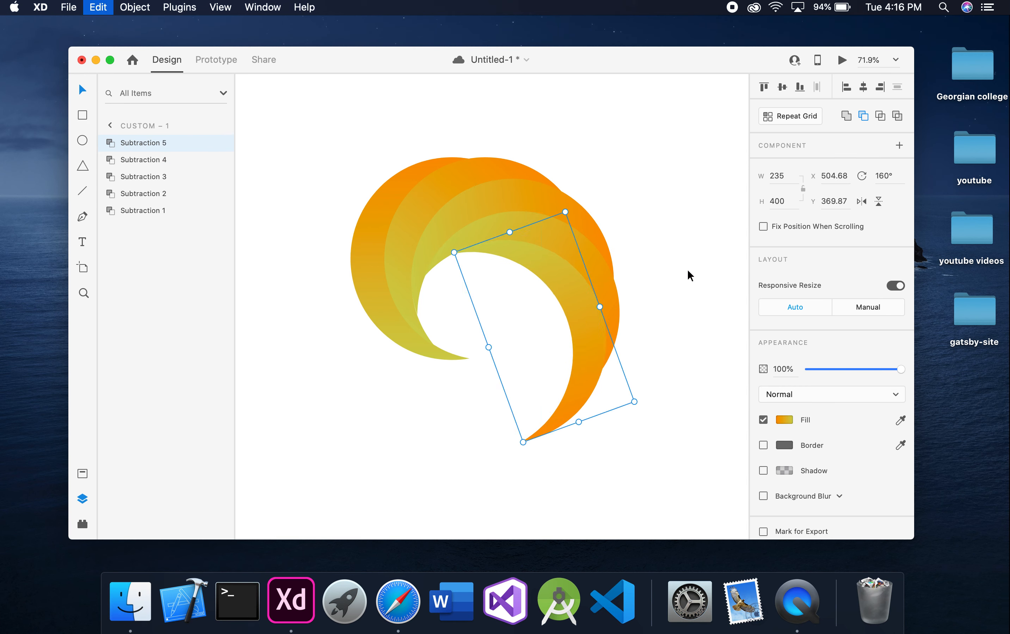
pyautogui.click(884, 176)
pyautogui.write('200')
pyautogui.press('Return')
pyautogui.moveTo(583, 283); pyautogui.dragTo(547, 322)
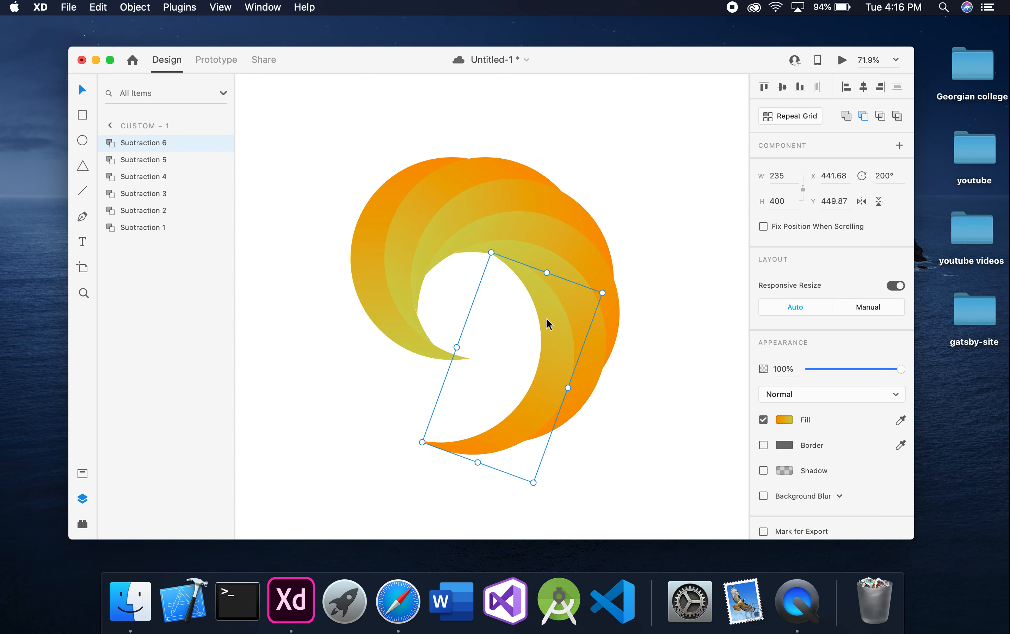
# Duplicate the 200° crescent, rotate the copy to 240° and fit it against the 200° crescent's inner edge
pyautogui.press('super+d')
pyautogui.click(896, 179)
pyautogui.write('2')
pyautogui.press('Return')
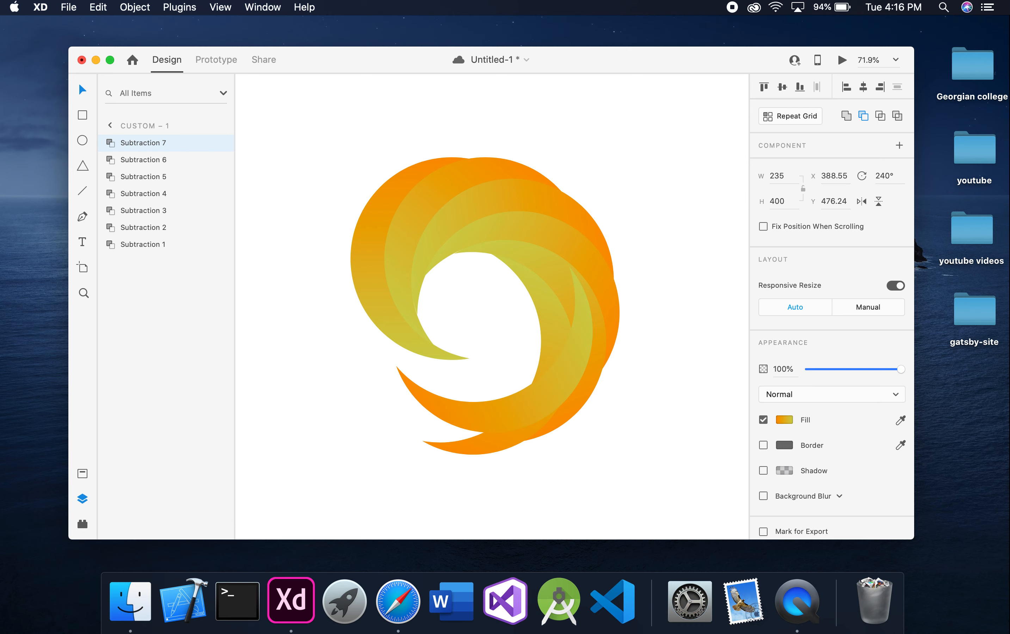
pyautogui.moveTo(554, 396); pyautogui.dragTo(512, 409)
# Duplicate the 240° crescent, rotate the copy to 280° and fit it against the 240° crescent's inner edge
pyautogui.press('super+c')
pyautogui.press('super+v')
pyautogui.click(895, 182)
pyautogui.write('280')
pyautogui.press('Return')
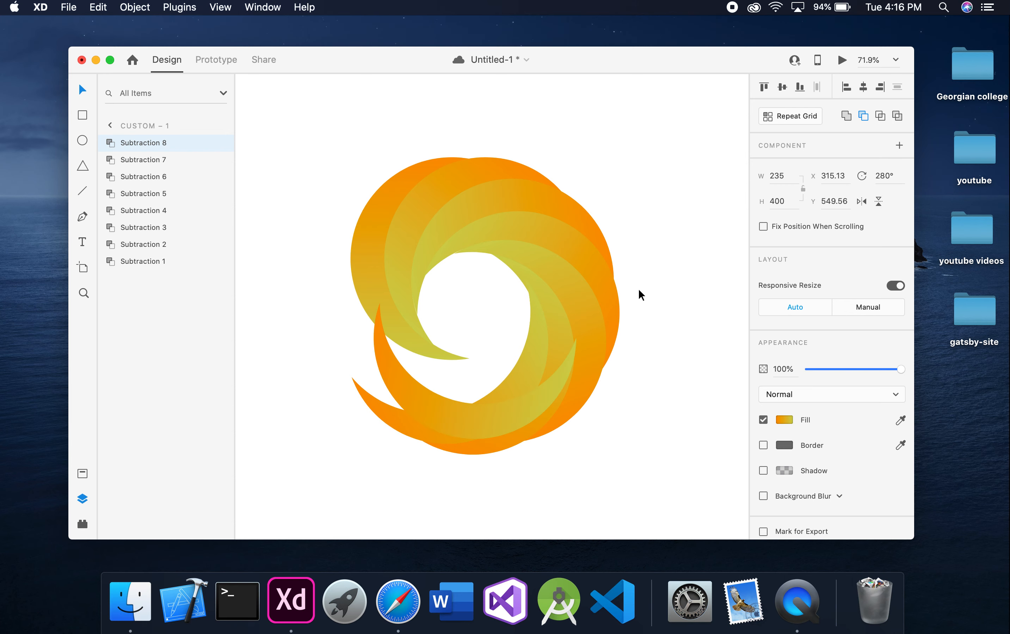
pyautogui.click(494, 410)
pyautogui.moveTo(460, 402)
pyautogui.mouseDown()
pyautogui.moveTo(443, 395)
pyautogui.moveTo(449, 389)
pyautogui.mouseUp()
# Duplicate the 280° crescent, rotate the copy to 320° and place it at about X 183, Y 333 to close the ring
pyautogui.press('super+d')
pyautogui.click(892, 179)
pyautogui.write('320')
pyautogui.press('Return')
pyautogui.moveTo(370, 366); pyautogui.dragTo(352, 319)
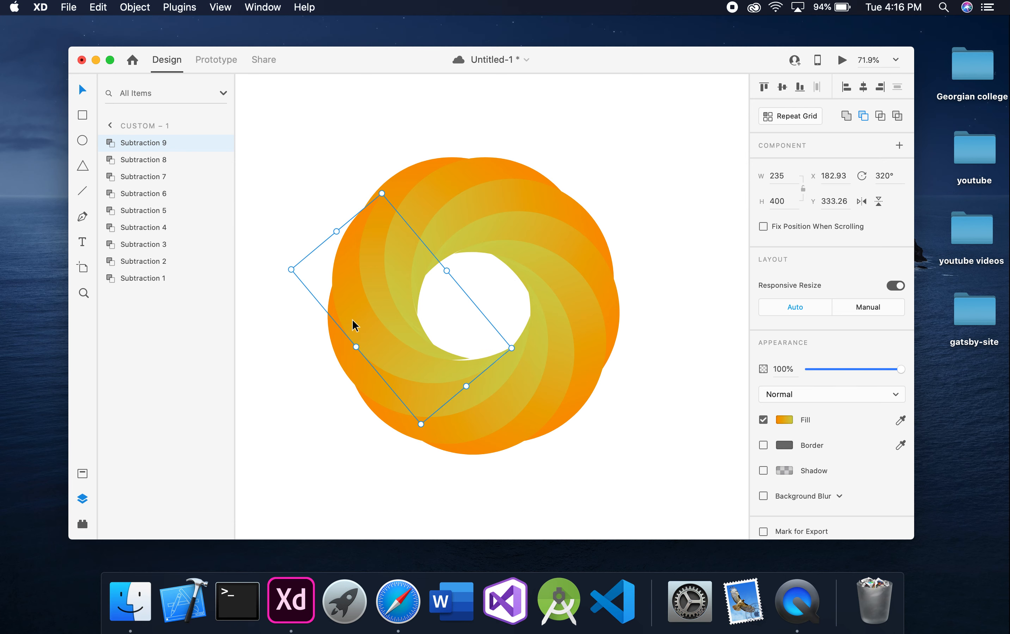
# Deselect the finished crescent ring and save the document
pyautogui.click(660, 214)
pyautogui.scroll(-3, 660, 215)
pyautogui.scroll(-4, 659, 214)
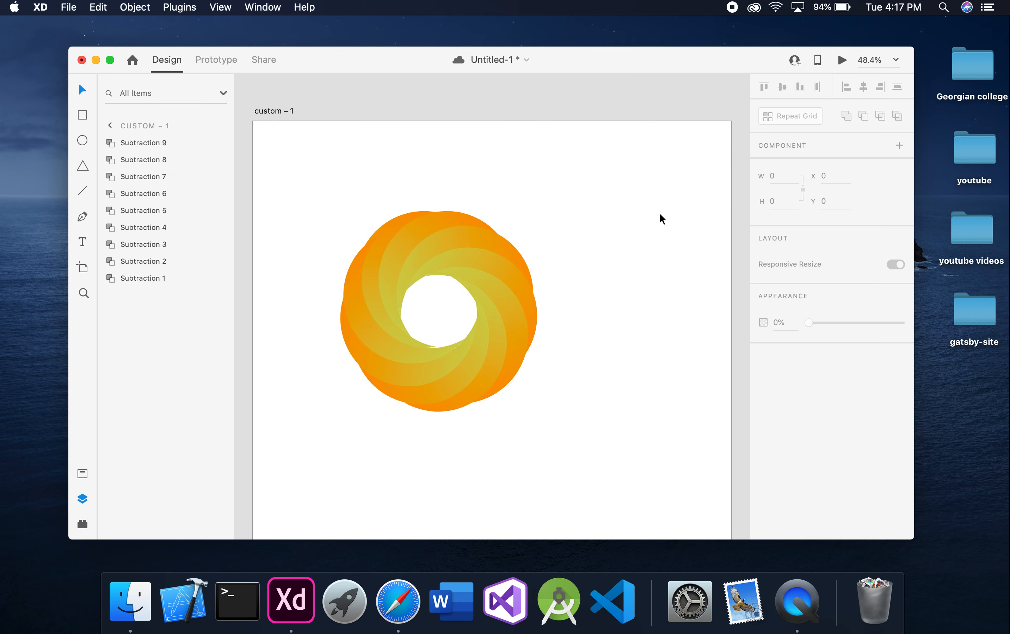
pyautogui.press('super+s')
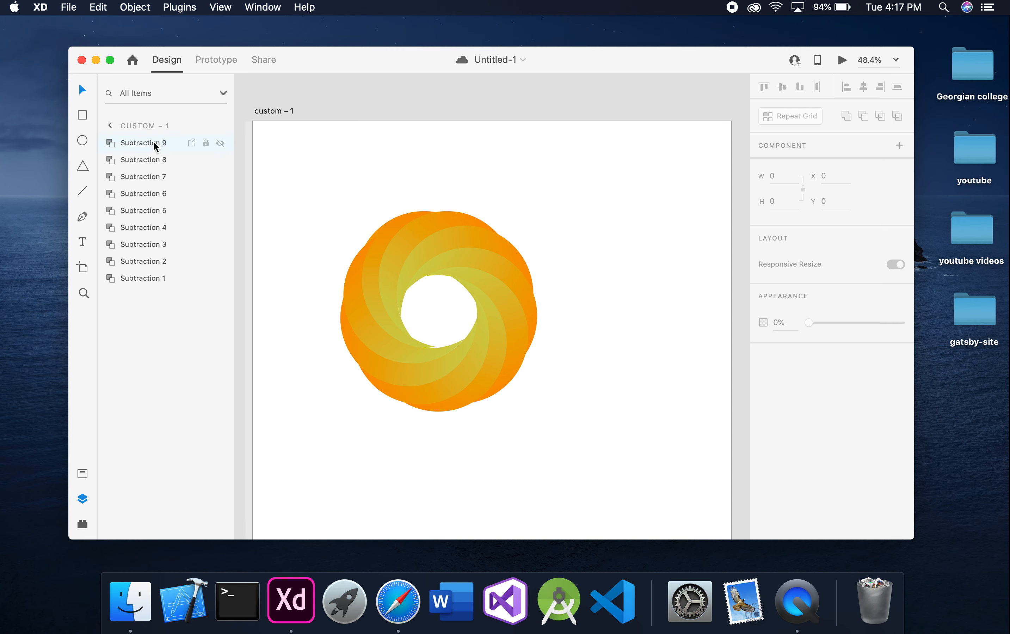
# Draw an ellipse near the ring's central hole and set its width and height to 250
pyautogui.click(83, 141)
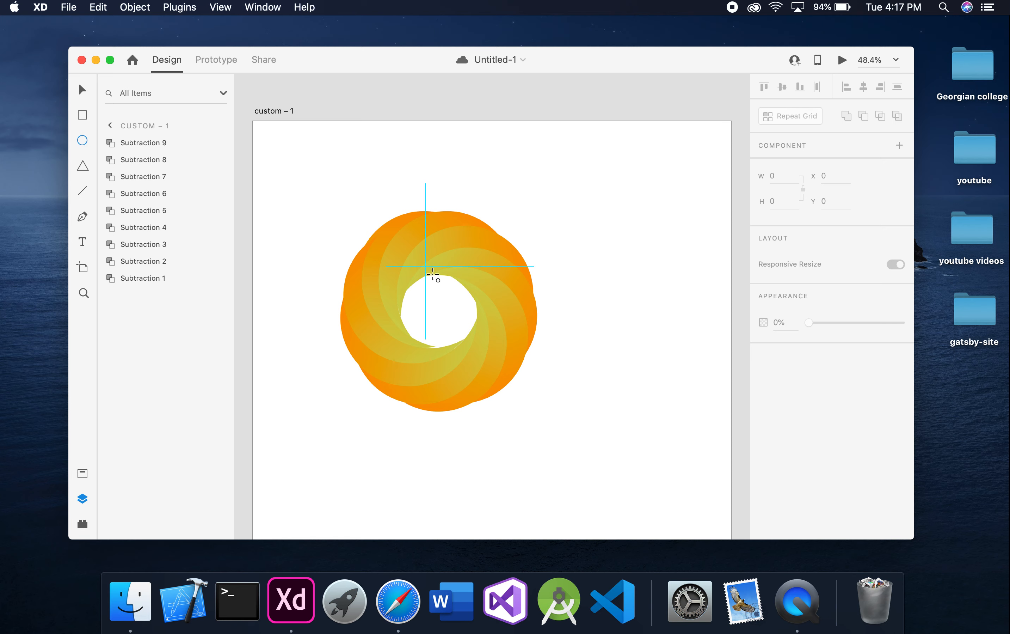
pyautogui.moveTo(428, 294); pyautogui.dragTo(500, 361)
pyautogui.click(789, 180)
pyautogui.write('250')
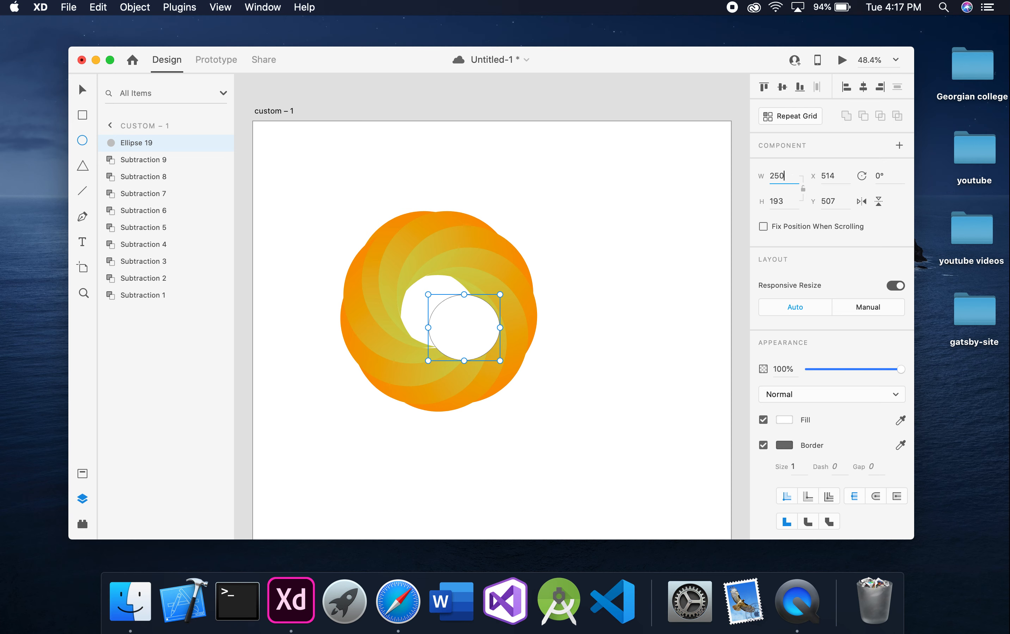
pyautogui.click(786, 195)
pyautogui.write('250')
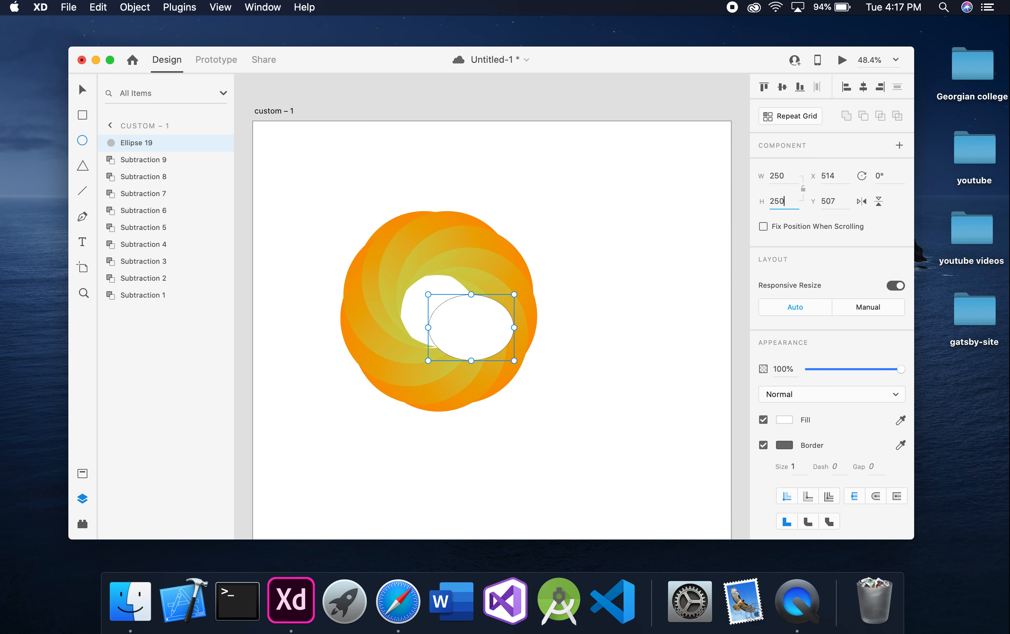
pyautogui.press('Return')
# Move the white 250-unit circle to X 418, Y 428 so it covers the ring's uneven central hole
pyautogui.click(84, 90)
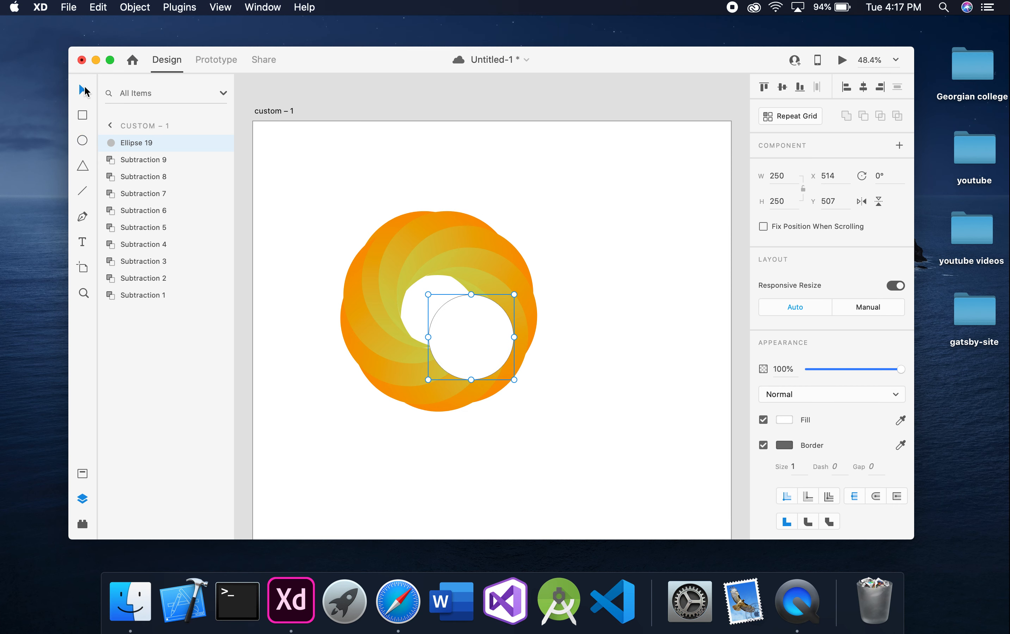
pyautogui.moveTo(457, 317); pyautogui.dragTo(427, 290)
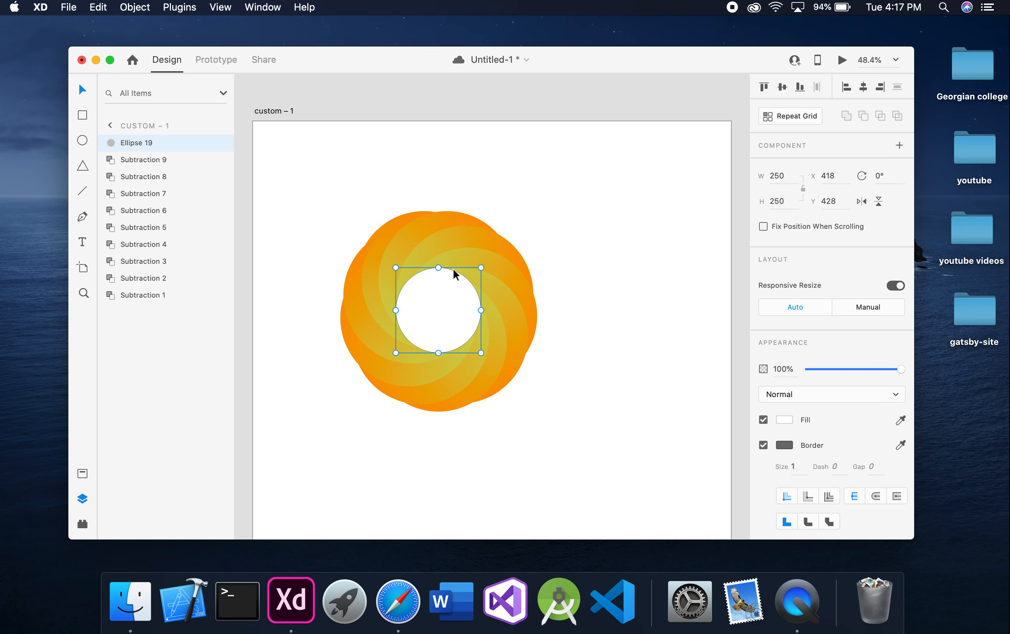
pyautogui.click(584, 222)
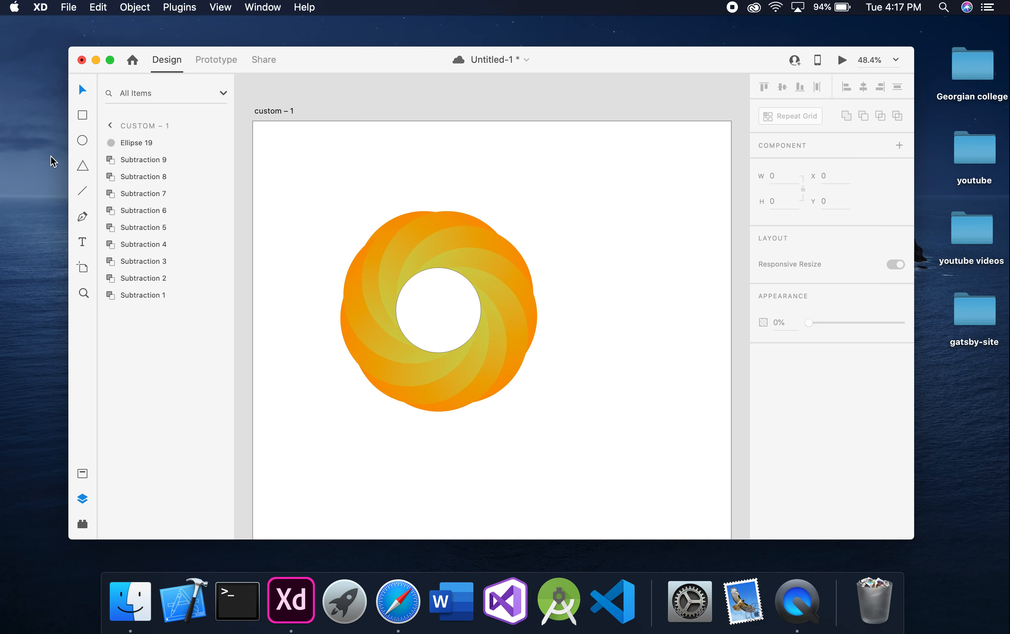
# Draw a larger ellipse over the ring, set its width and height to 500, and remove its fill
pyautogui.click(83, 140)
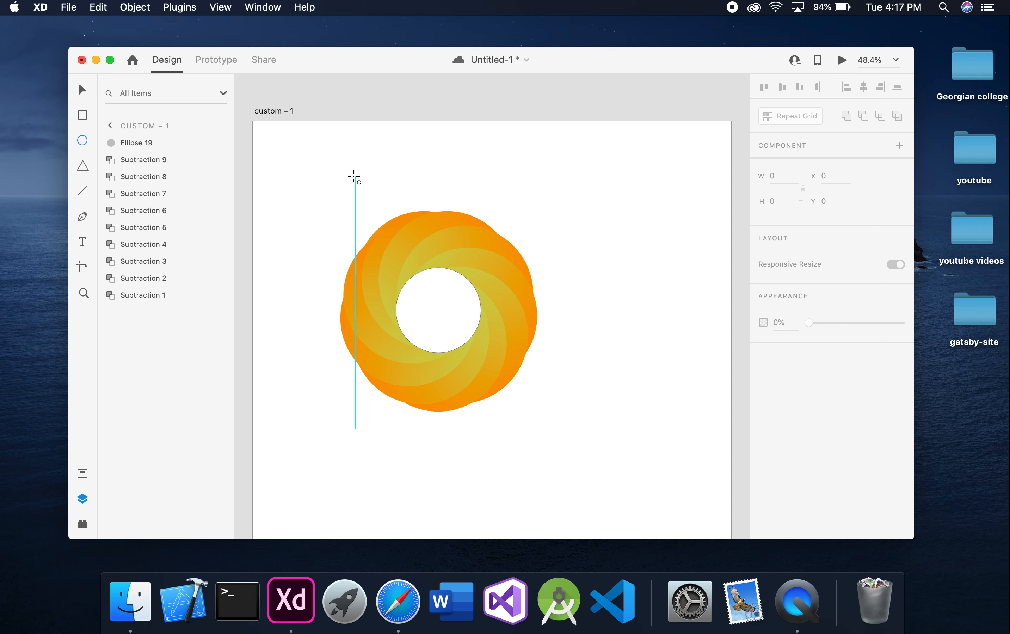
pyautogui.moveTo(355, 175); pyautogui.dragTo(562, 397)
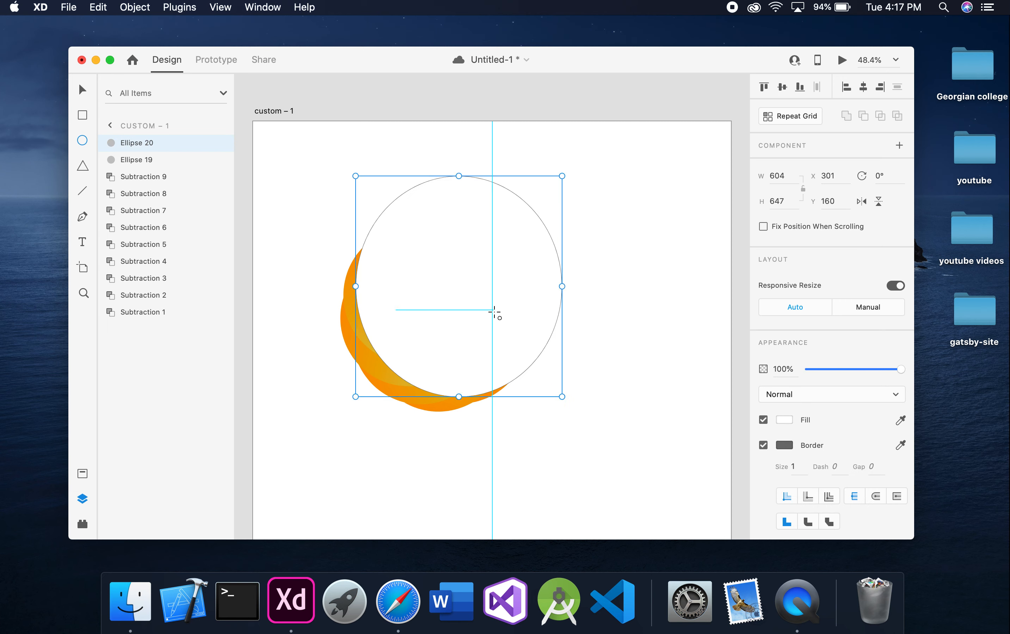
pyautogui.click(774, 175)
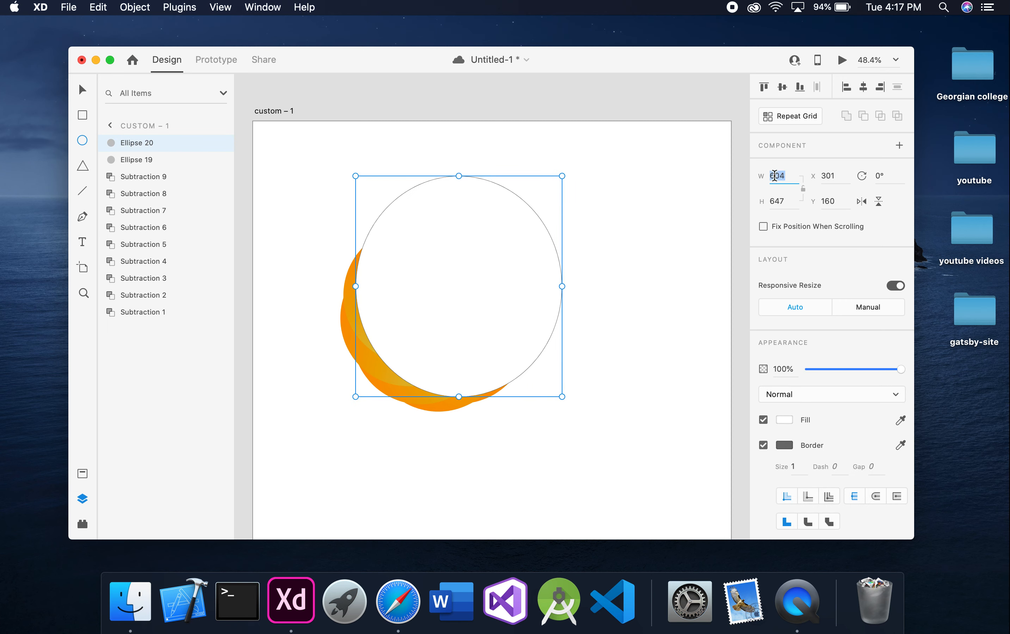
pyautogui.write('500')
pyautogui.click(785, 203)
pyautogui.write('500')
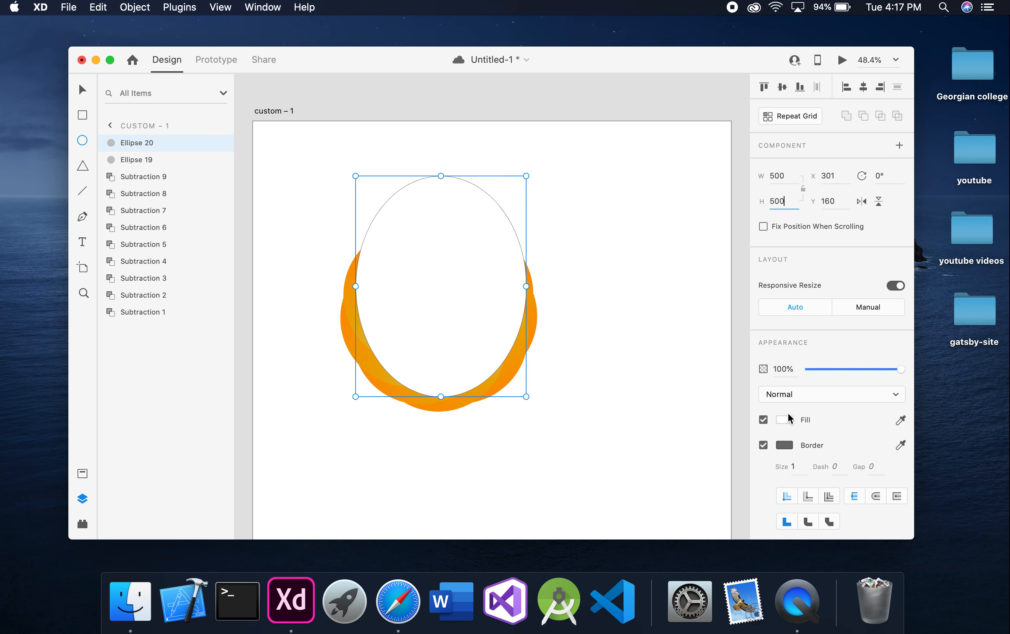
pyautogui.click(764, 419)
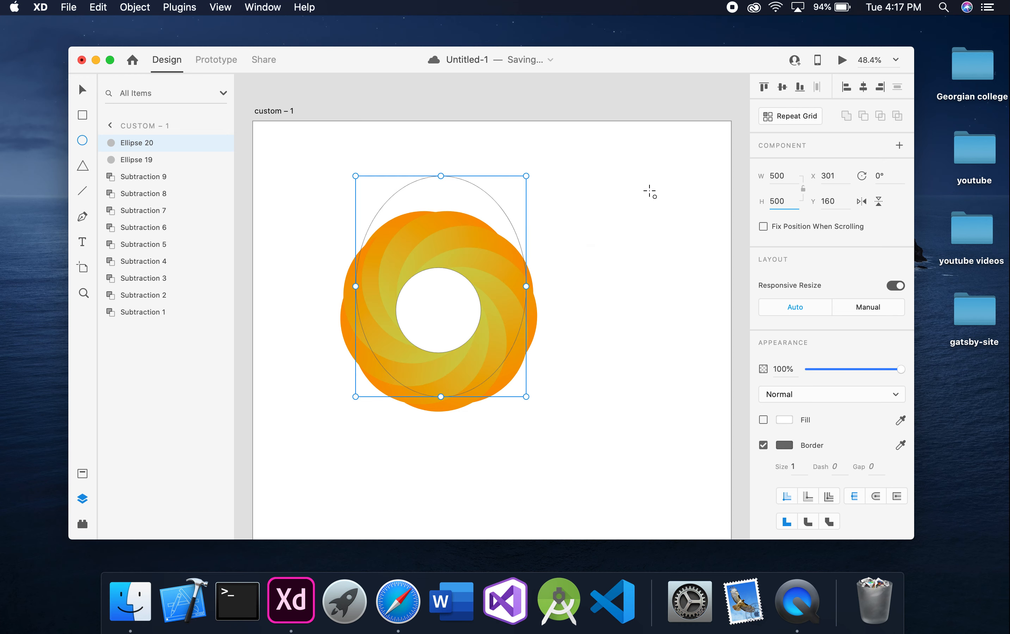
# Move the unfilled large circle to X 293, Y 307 over the ring's centre
pyautogui.click(83, 91)
pyautogui.moveTo(516, 188); pyautogui.dragTo(503, 216)
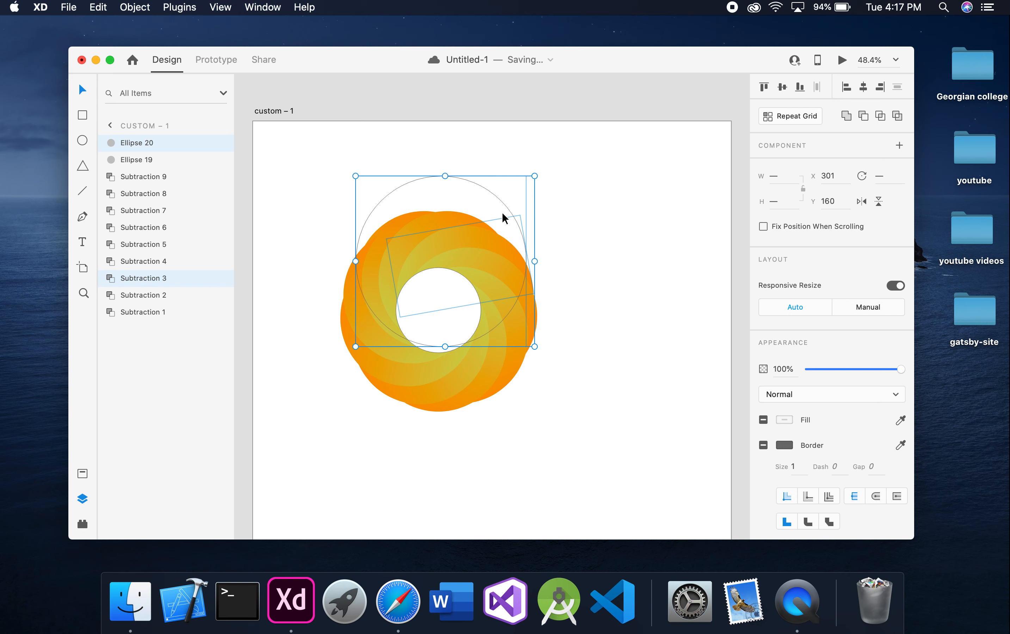
pyautogui.click(485, 195)
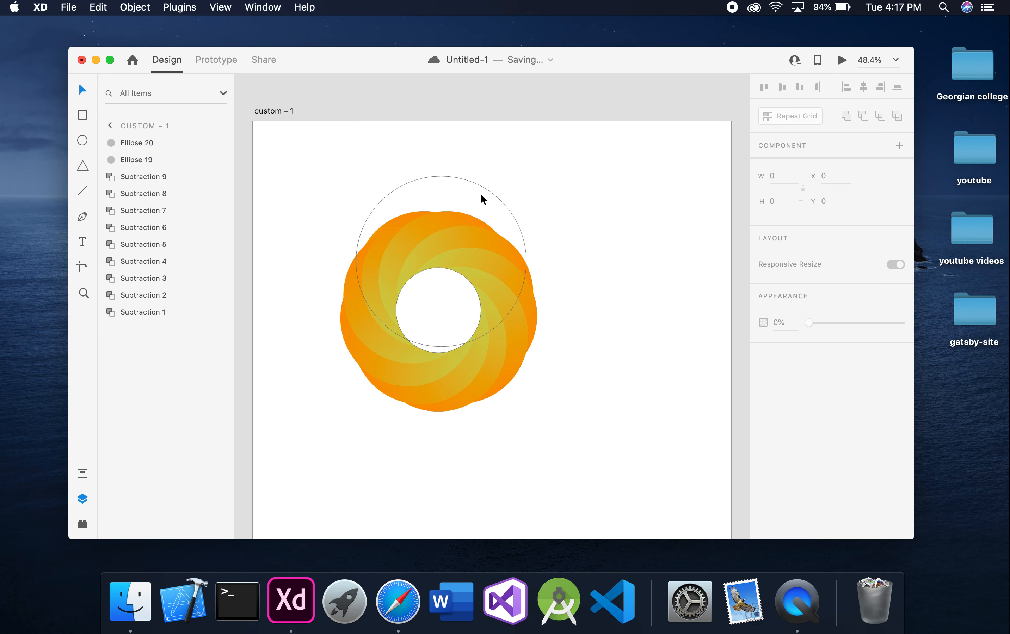
pyautogui.click(434, 177)
pyautogui.moveTo(434, 177); pyautogui.dragTo(430, 225)
# Set the unfilled large circle's width and height to 550
pyautogui.click(786, 176)
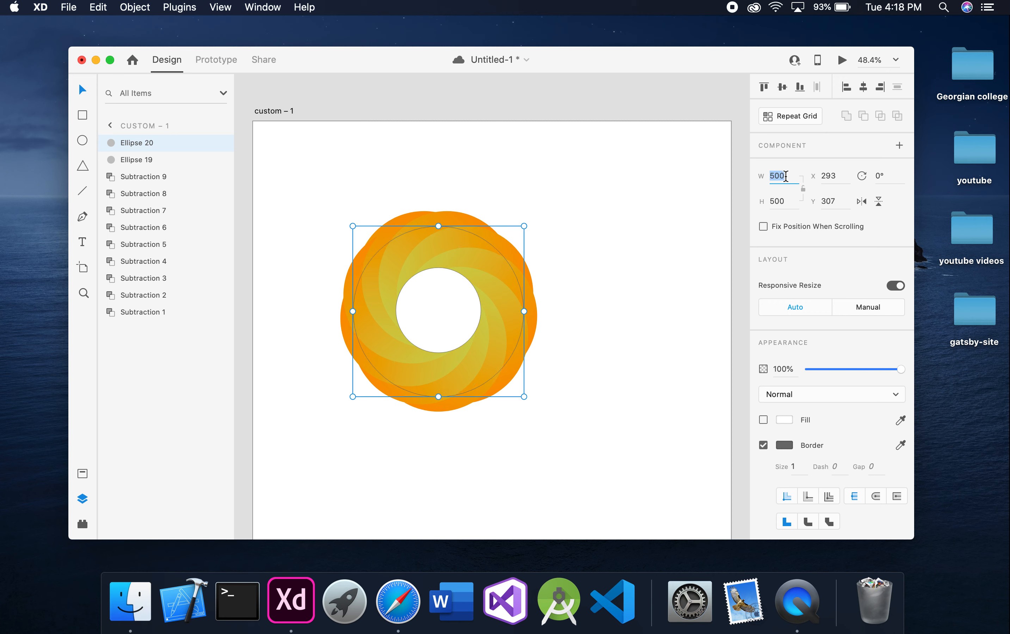
pyautogui.write('550')
pyautogui.press('Tab')
pyautogui.write('550')
pyautogui.press('Return')
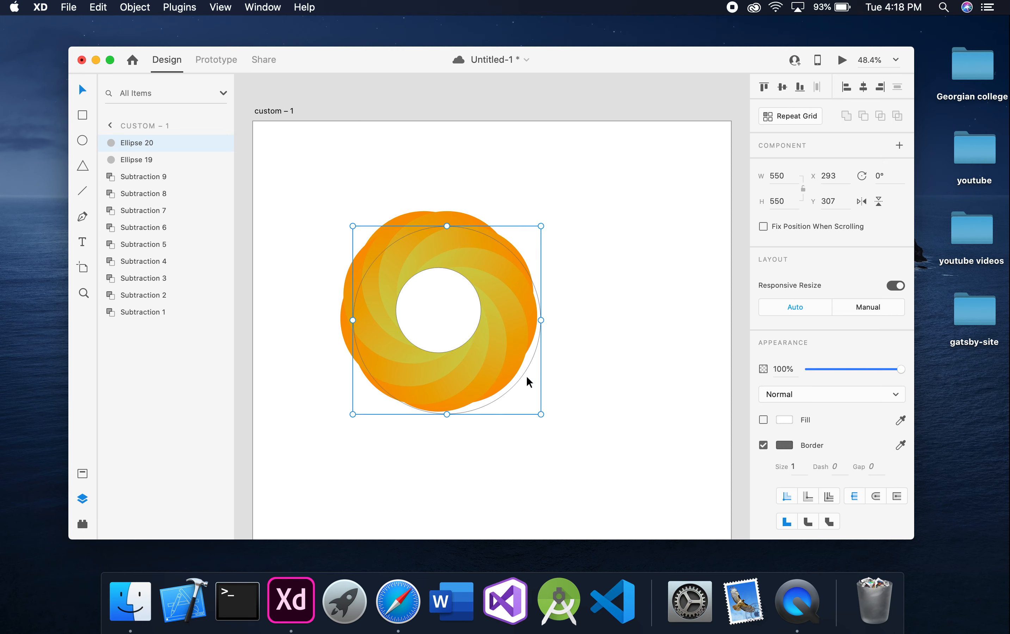
# Nudge the large outline circle up and left to X 269, Y 277 to centre it on the ring
pyautogui.click(530, 383)
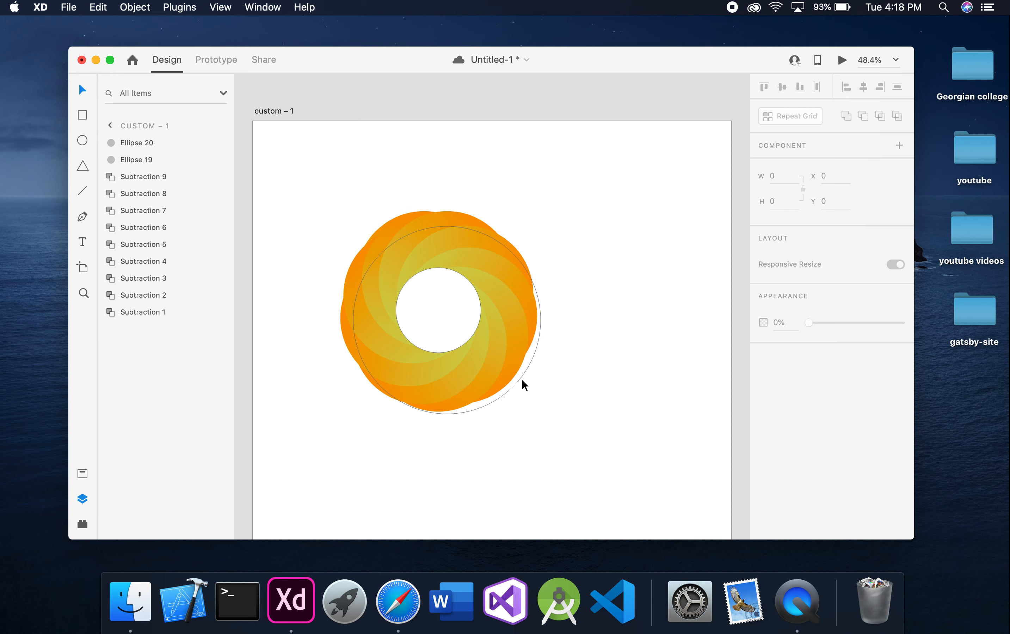
pyautogui.click(165, 142)
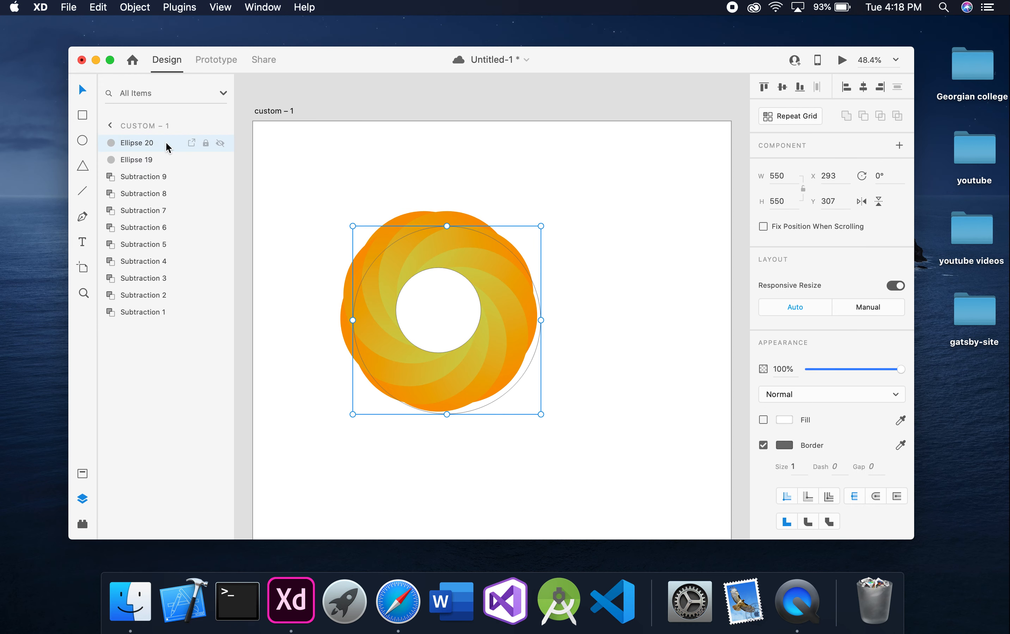
pyautogui.press('Left')
pyautogui.press('Left')
pyautogui.press('Left')
pyautogui.press('Left')
pyautogui.press('Left')
pyautogui.press('Up')
pyautogui.press('Up')
pyautogui.press('Up')
pyautogui.press('Up')
pyautogui.press('Up')
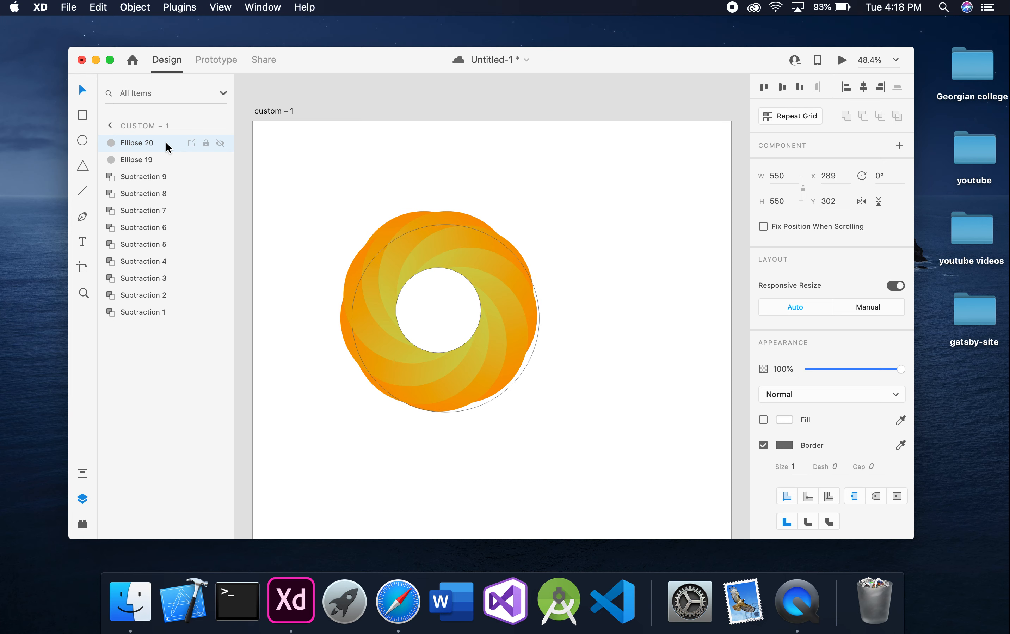
pyautogui.press('Left')
pyautogui.press('Left')
pyautogui.press('Left')
pyautogui.press('Left')
pyautogui.press('Up')
pyautogui.press('Up')
pyautogui.press('Up')
pyautogui.press('Up')
pyautogui.press('Up')
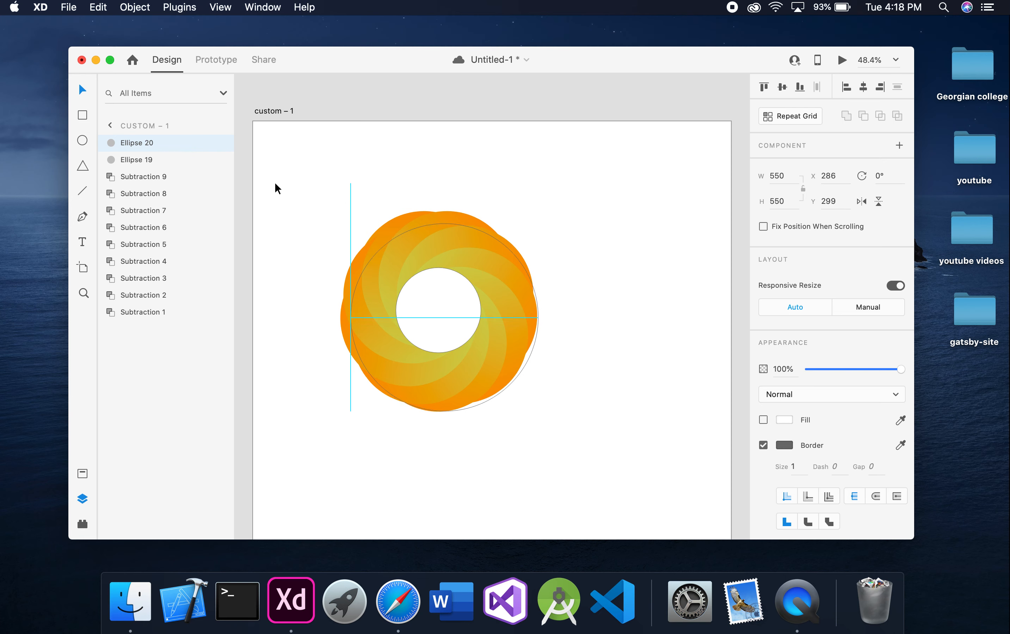
pyautogui.press('Up')
pyautogui.press('Up')
pyautogui.press('Up')
pyautogui.press('Up')
pyautogui.press('Up')
pyautogui.press('Up')
pyautogui.press('Up')
pyautogui.press('Up')
pyautogui.press('Up')
pyautogui.press('Up')
pyautogui.press('Up')
pyautogui.press('Up')
pyautogui.press('Up')
pyautogui.press('Up')
pyautogui.press('Up')
pyautogui.press('Up')
pyautogui.press('Up')
pyautogui.press('Up')
pyautogui.press('Up')
pyautogui.press('Up')
pyautogui.press('Left')
pyautogui.press('Left')
pyautogui.press('Left')
pyautogui.press('Left')
pyautogui.press('Left')
pyautogui.press('Left')
pyautogui.press('Left')
pyautogui.press('Left')
pyautogui.press('Left')
pyautogui.press('Left')
pyautogui.press('Left')
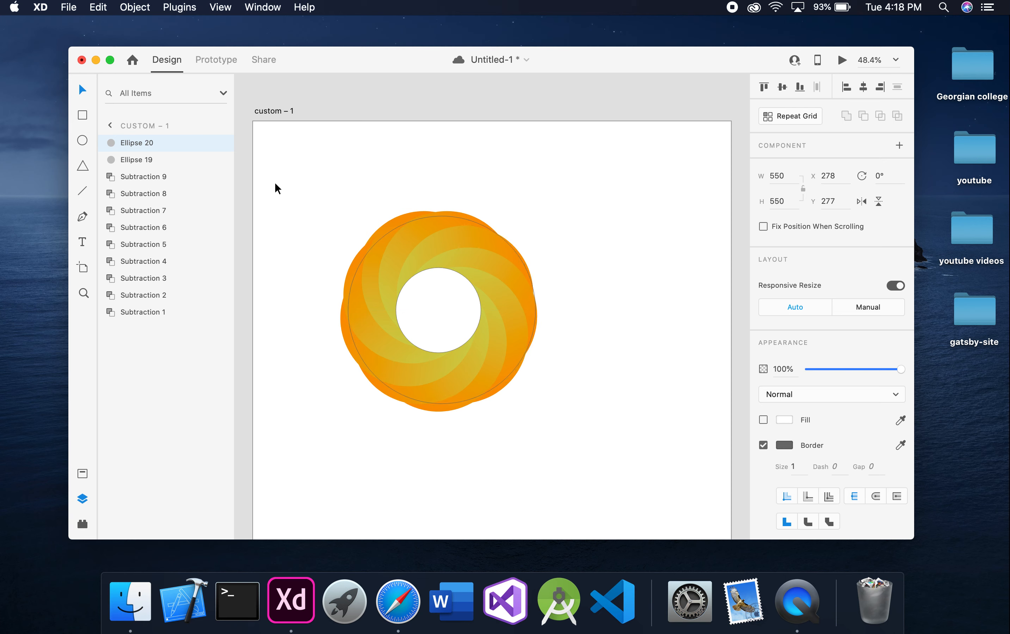
pyautogui.press('Left')
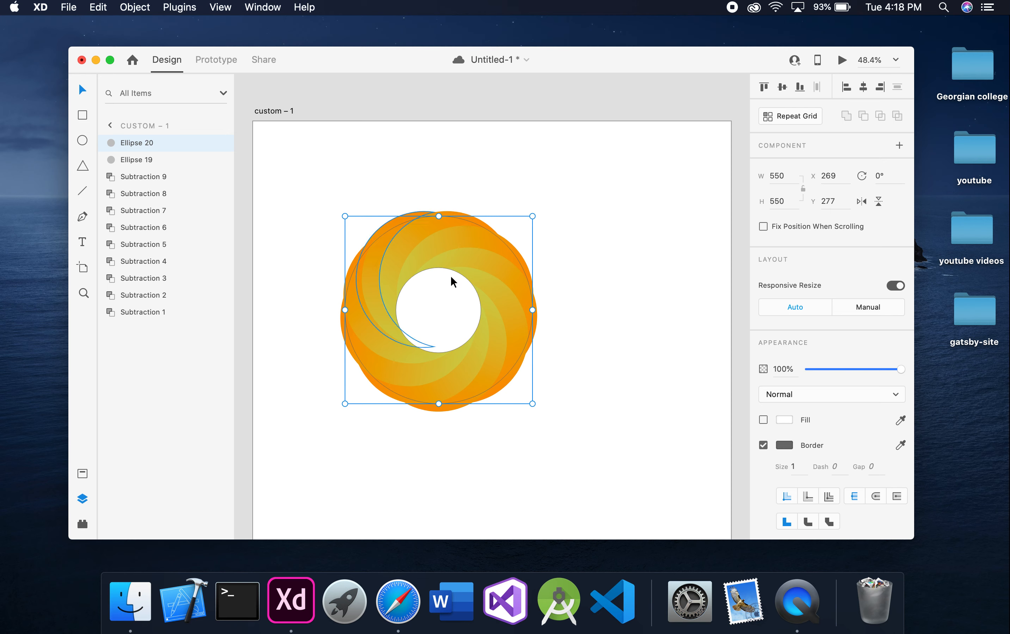
# Change the border colour of the large outline circle around the ring to white (#FFFFFF)
pyautogui.click(785, 445)
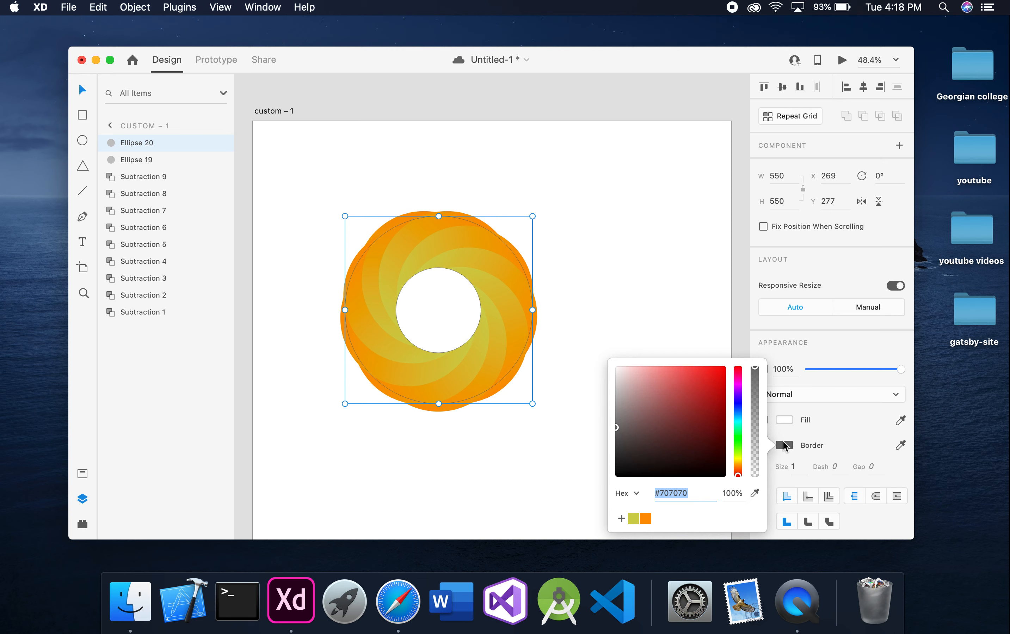
pyautogui.moveTo(667, 413); pyautogui.dragTo(602, 361)
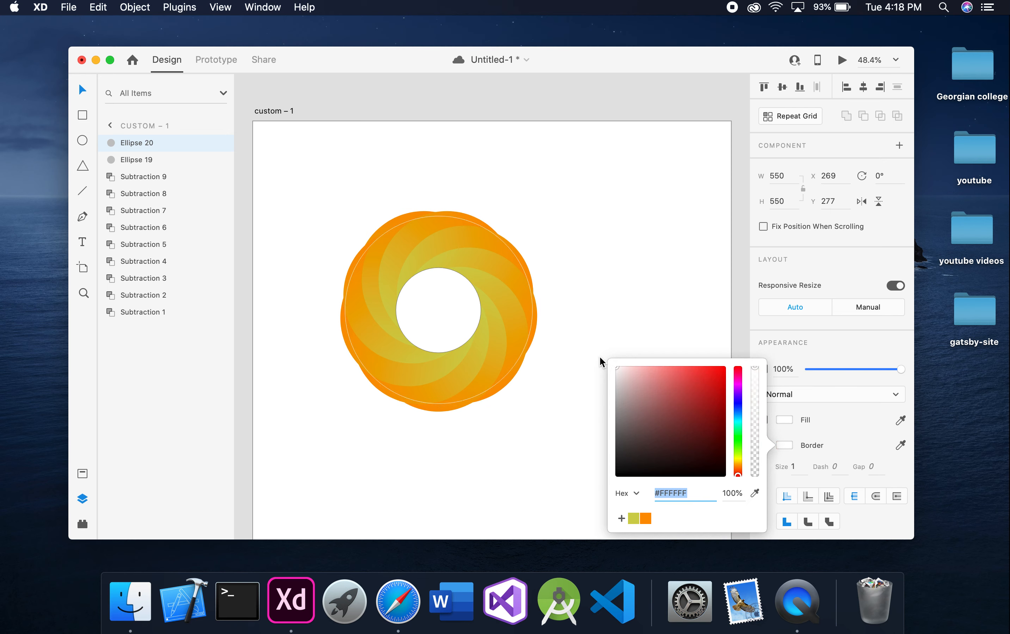
pyautogui.click(865, 419)
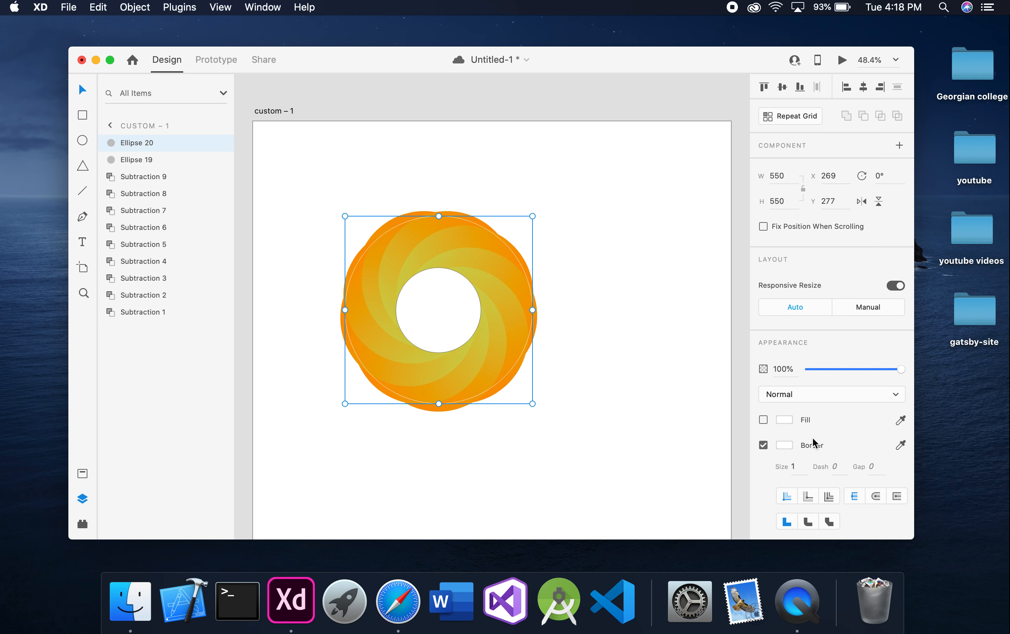
# Set the large circle's border size to 20 and align the stroke to the outside of the circle
pyautogui.doubleClick(795, 467)
pyautogui.write('20')
pyautogui.press('Return')
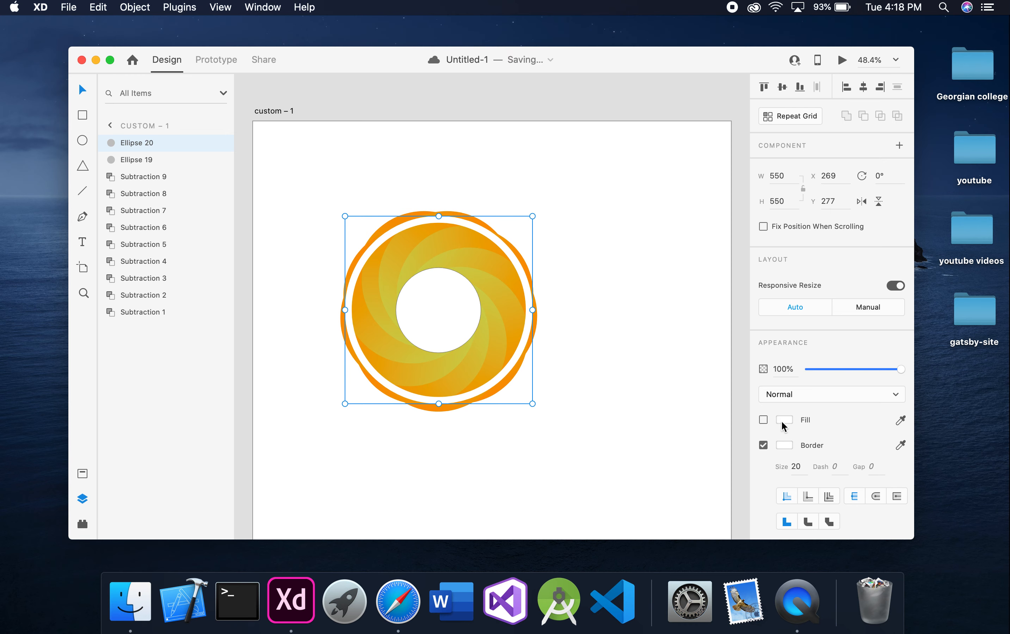
pyautogui.click(808, 496)
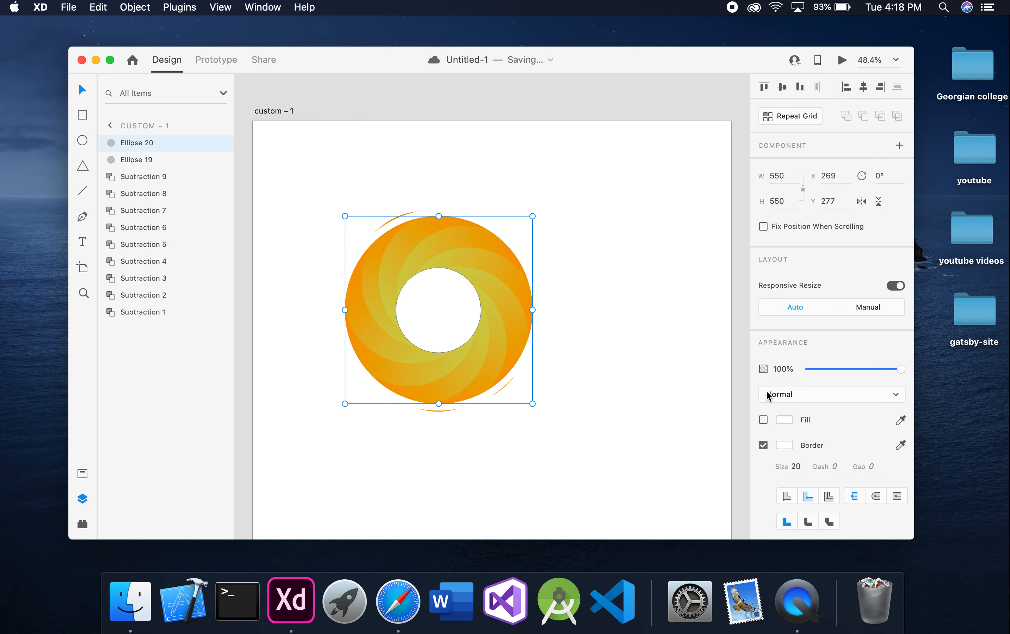
# Set the large circle's white border size to 30 to cover the ring's uneven outer edge, and deselect it
pyautogui.click(795, 466)
pyautogui.write('30')
pyautogui.press('Return')
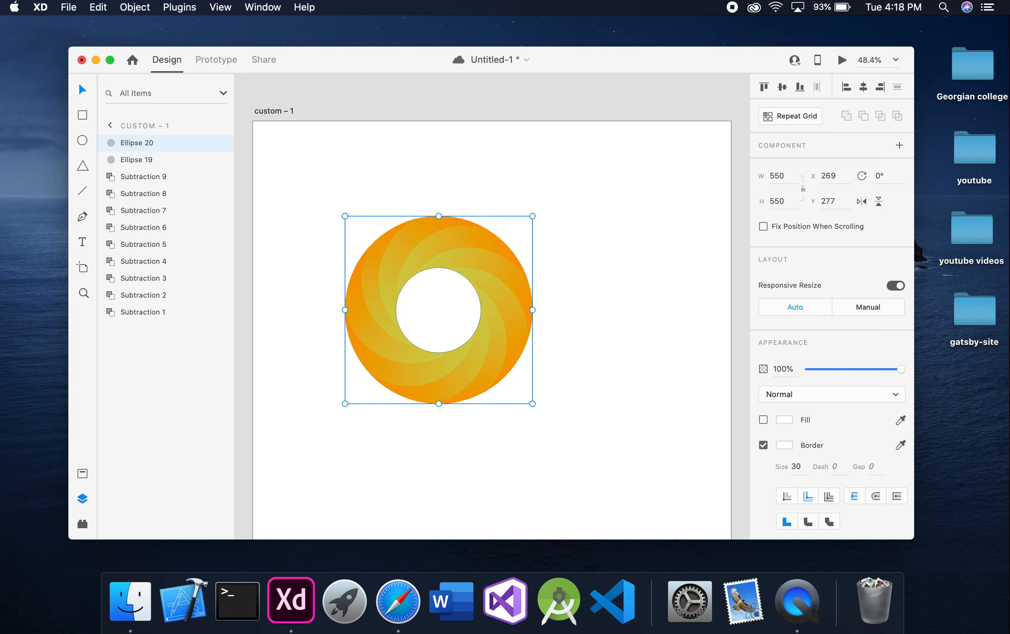
pyautogui.click(701, 354)
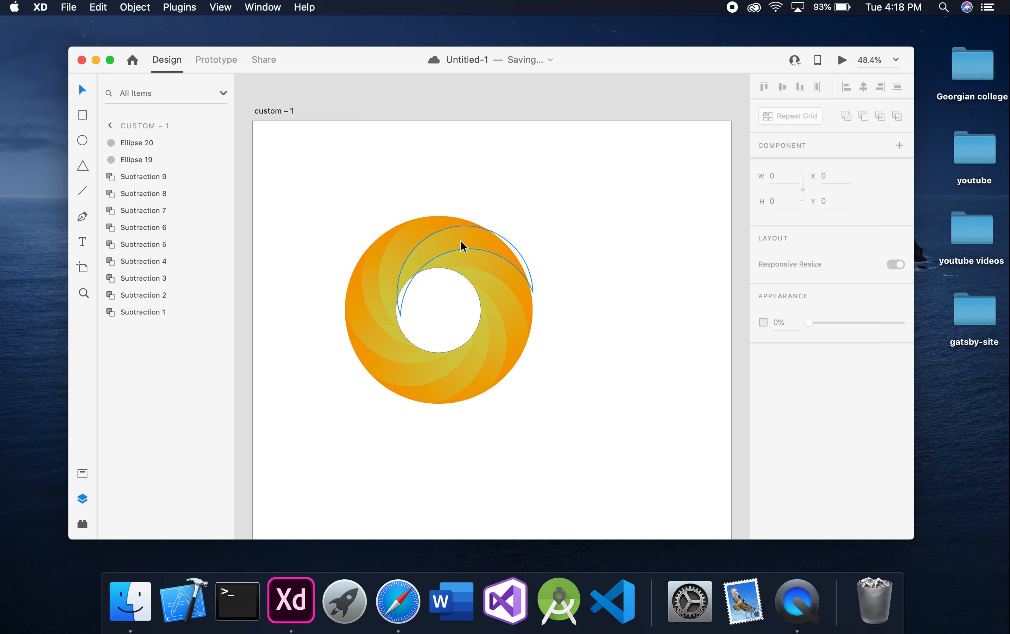
# Shorten the linear gradient of crescent Subtraction 4 by moving its outer end inward from beyond the ring's edge
pyautogui.click(491, 263)
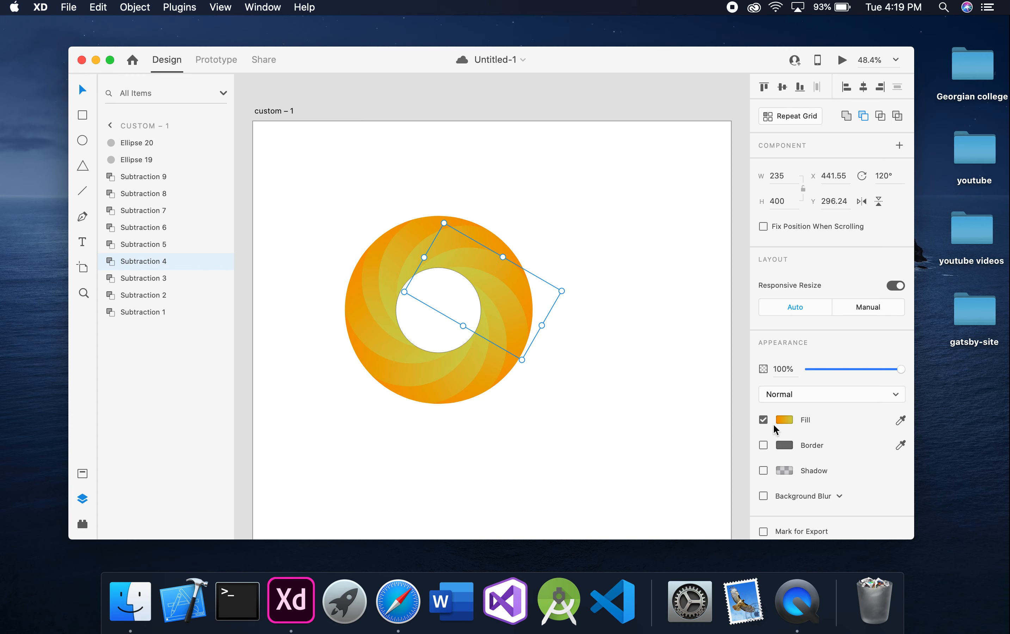
pyautogui.click(788, 421)
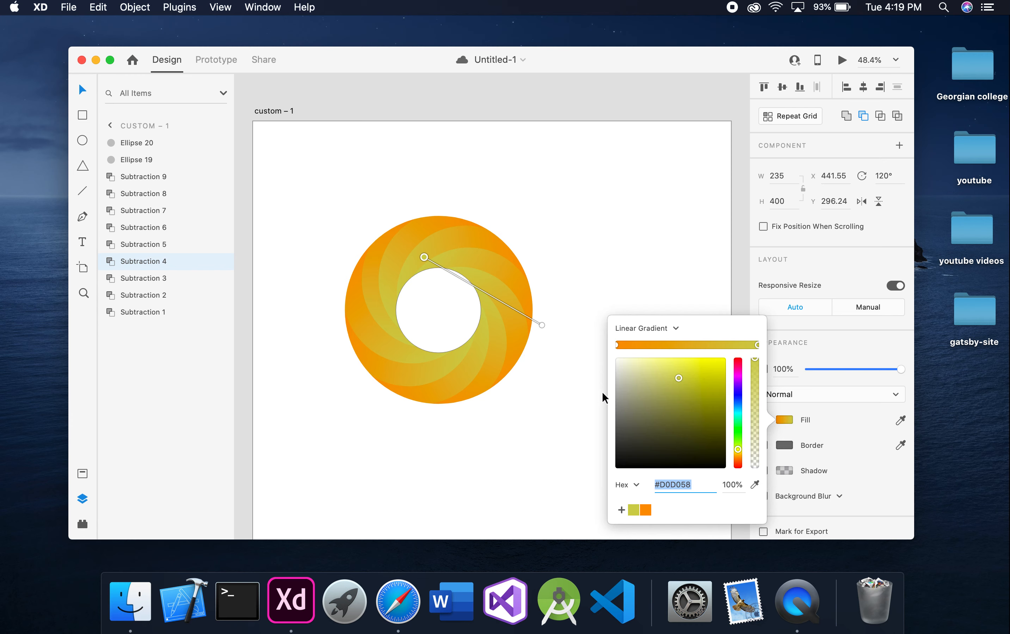
pyautogui.moveTo(543, 329); pyautogui.dragTo(518, 307)
# Re-angle the linear gradient of crescent Subtraction 5 by moving its orange end to the ring's right edge, and deselect it
pyautogui.click(519, 306)
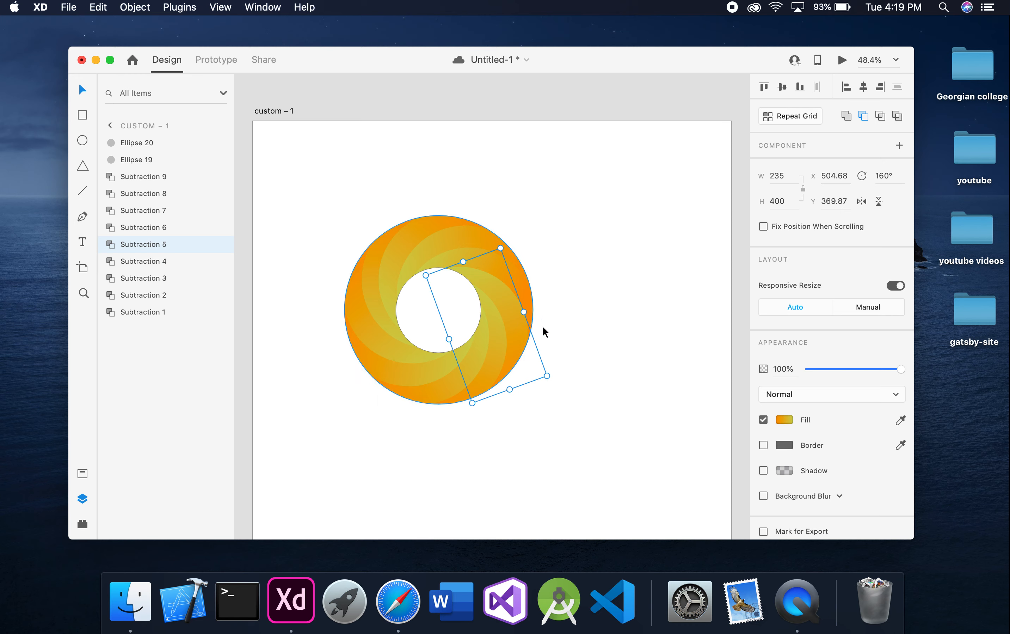
pyautogui.click(785, 419)
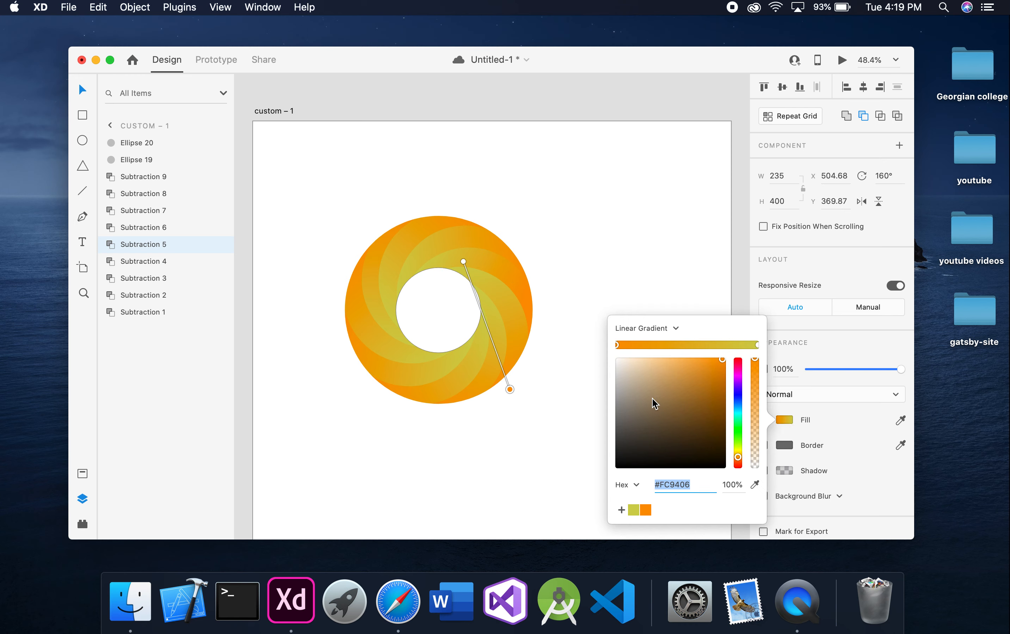
pyautogui.moveTo(509, 390); pyautogui.dragTo(482, 396)
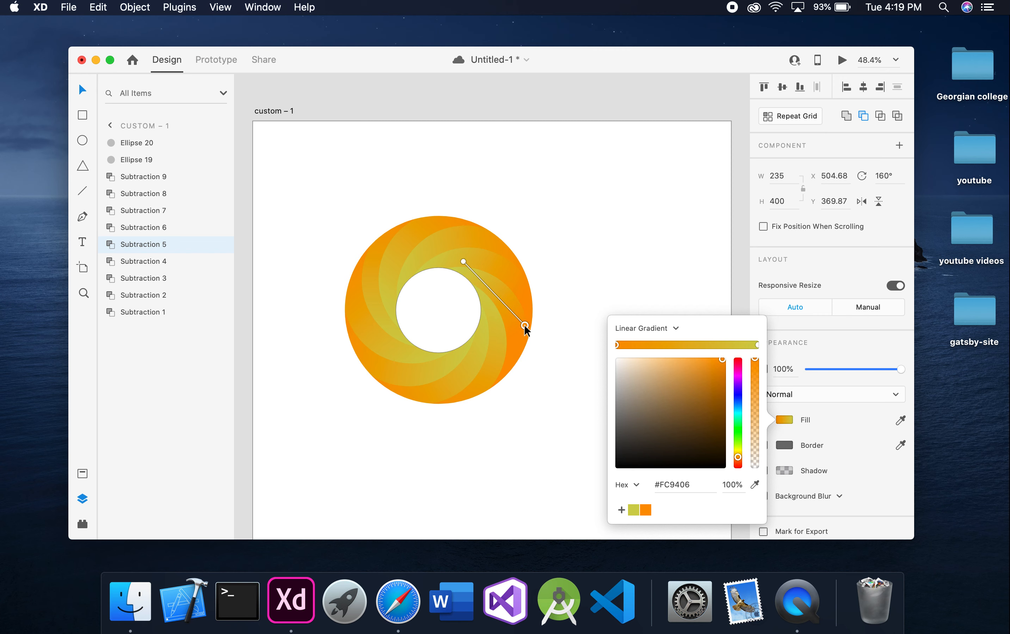
pyautogui.click(582, 282)
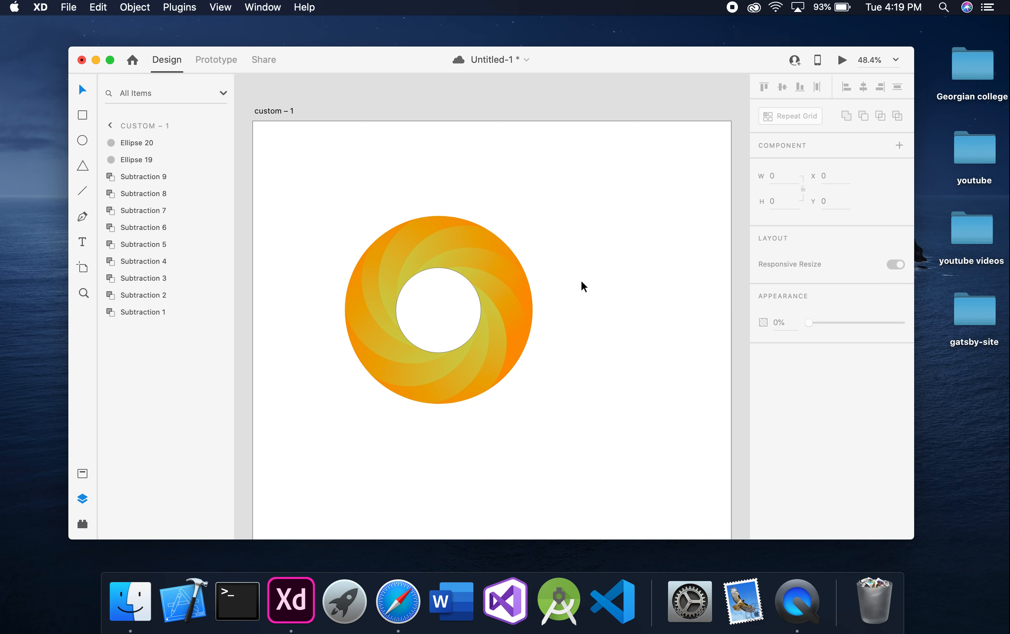